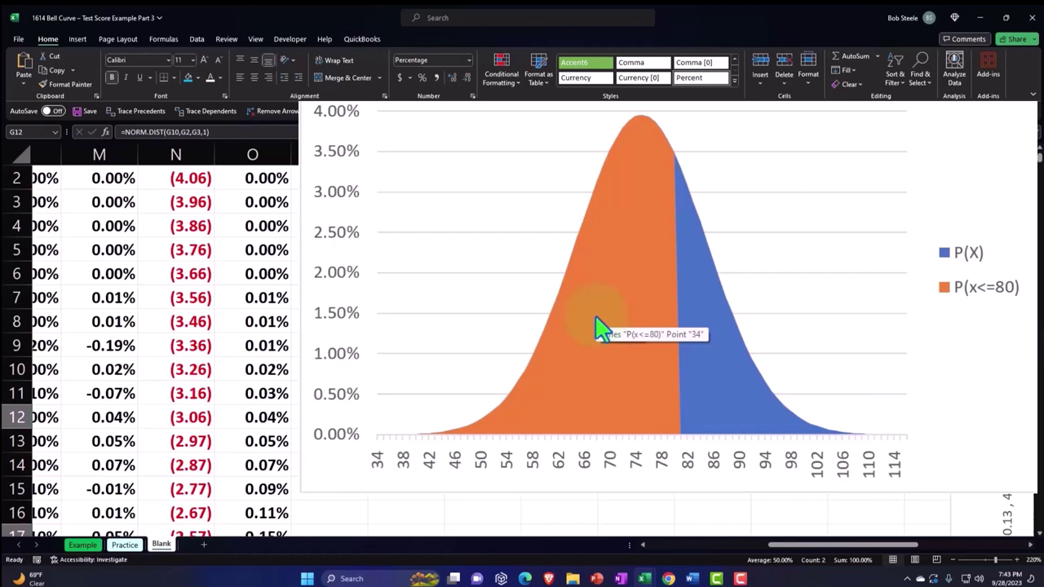
Make F18 repeat the P(x>80) label above it with =F17.
click(707, 380)
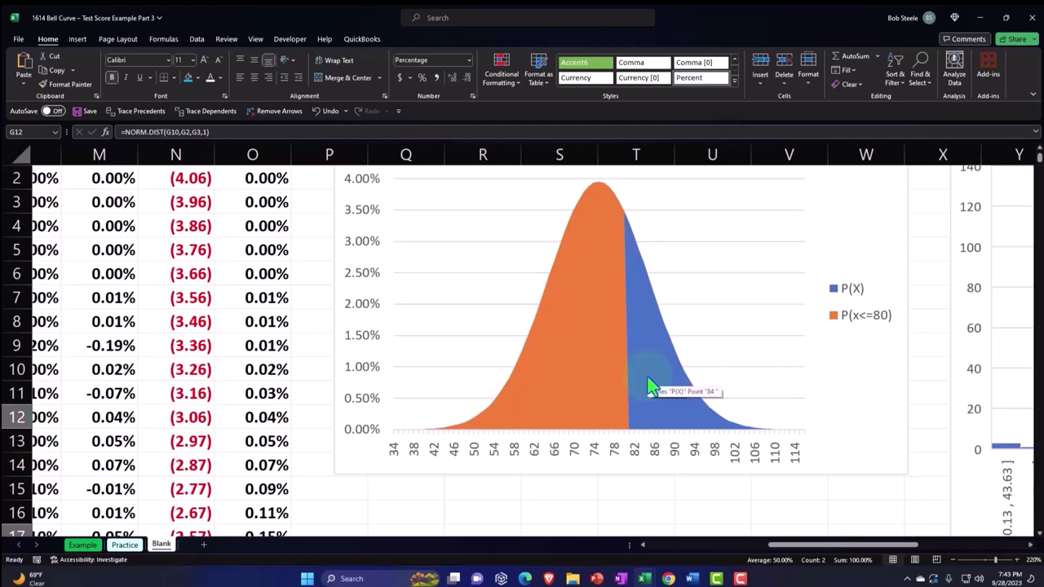
drag(791, 548, 694, 565)
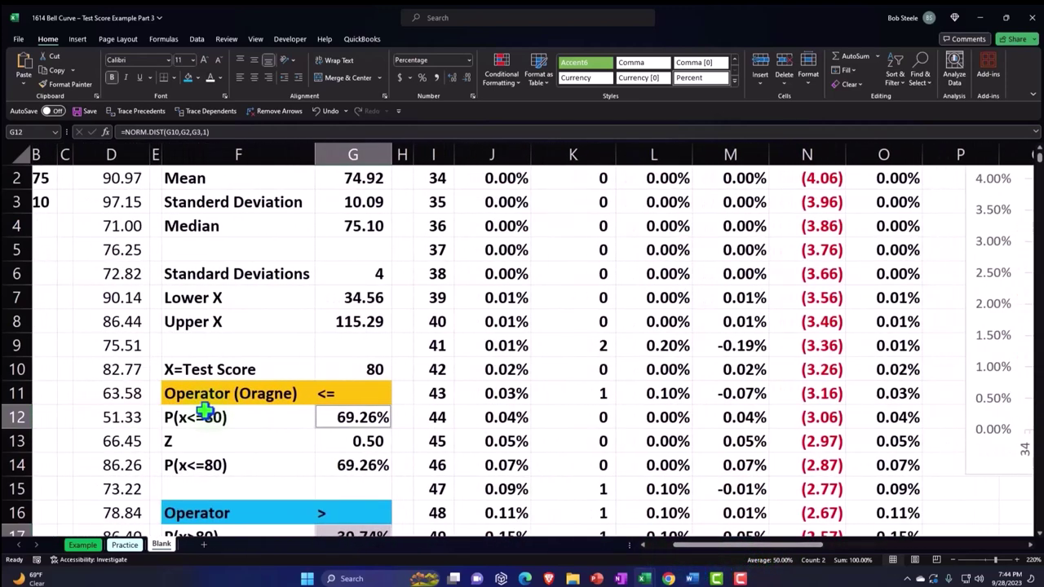
scroll(204, 410, down, 3)
click(198, 345)
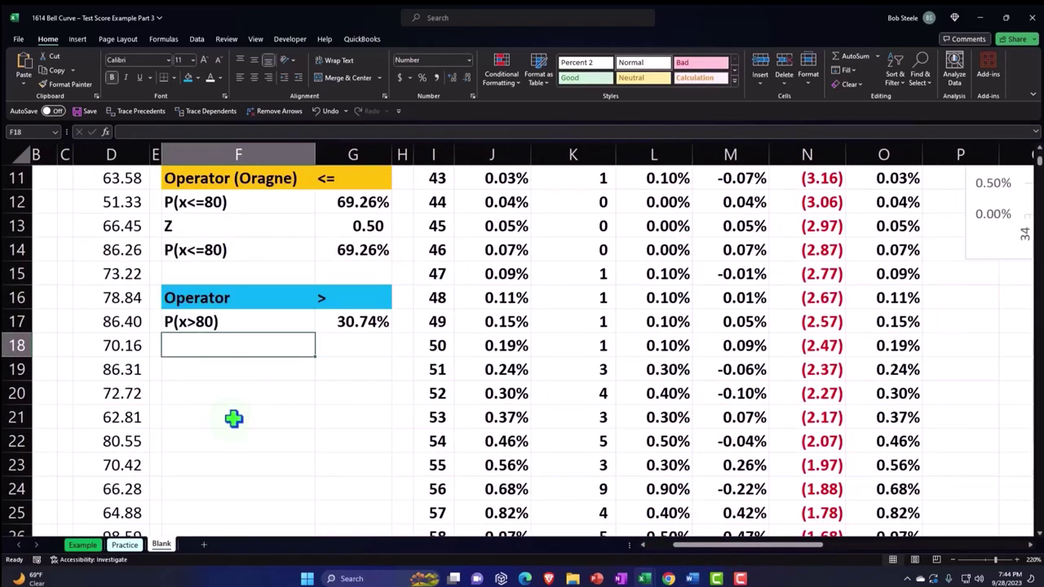
scroll(232, 422, up, 1)
text(=)
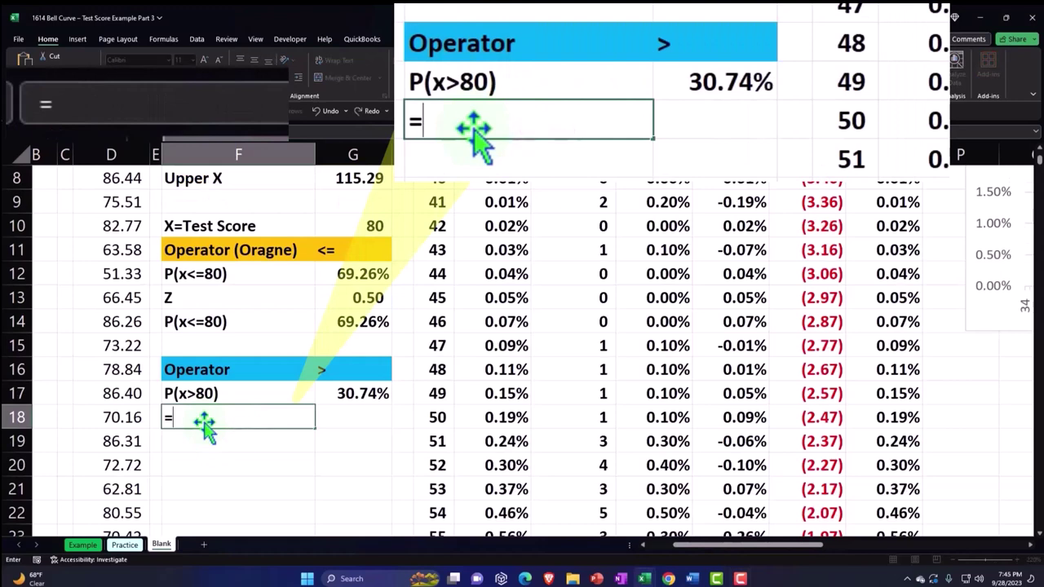
key(Up)
key(Return)
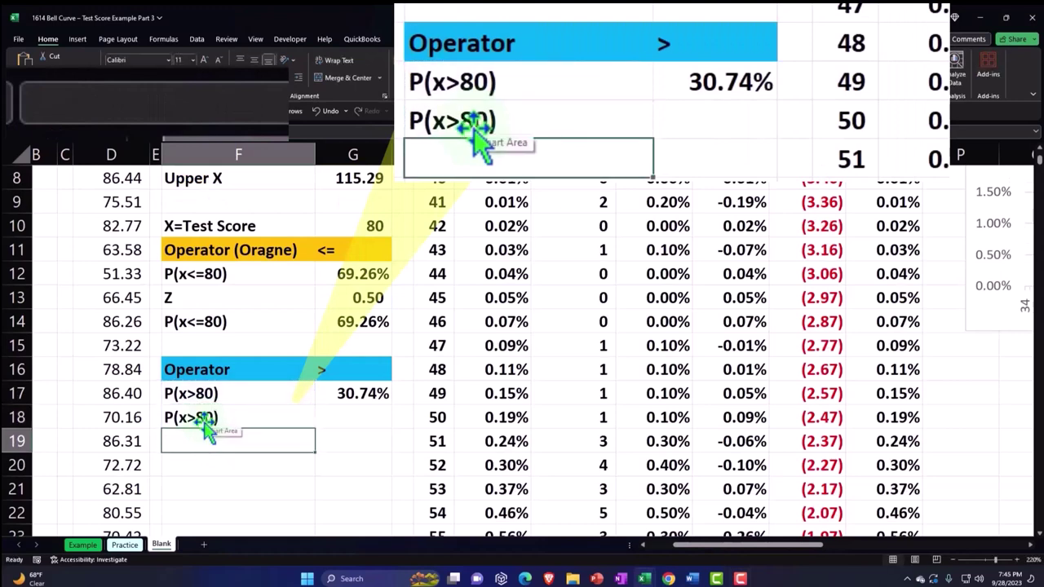
In G18, enter =1-NORM.DIST(G10+.000000001,G2,G3,1) for the upper-tail probability.
click(344, 416)
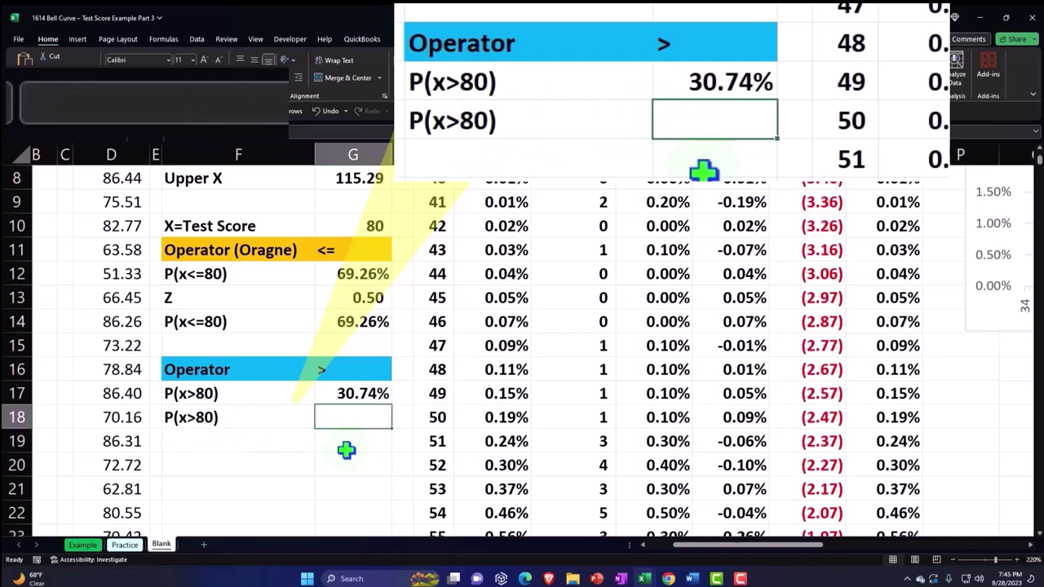
text(=)
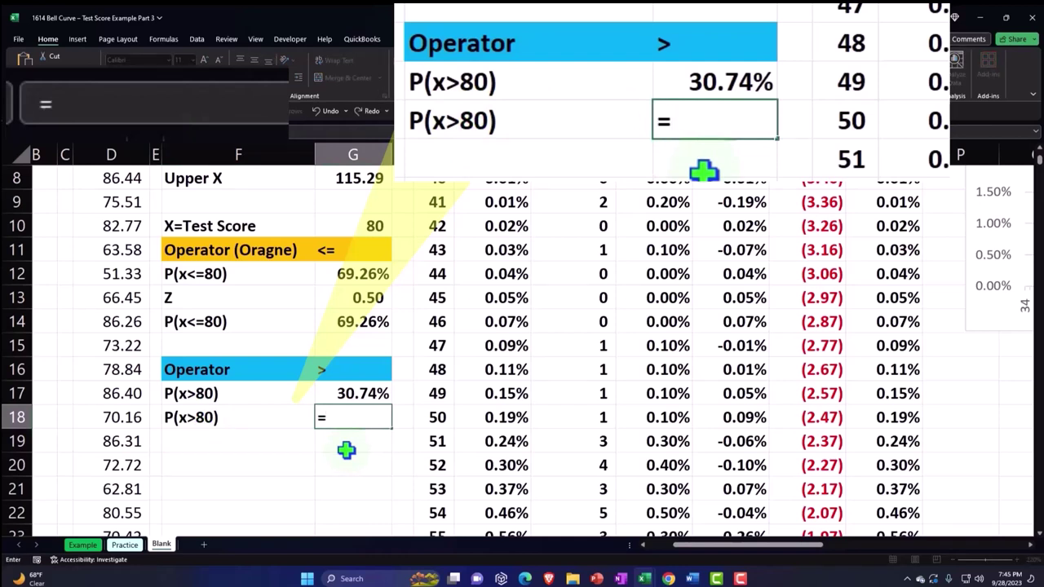
text(-)
key(BackSpace)
text(1-)
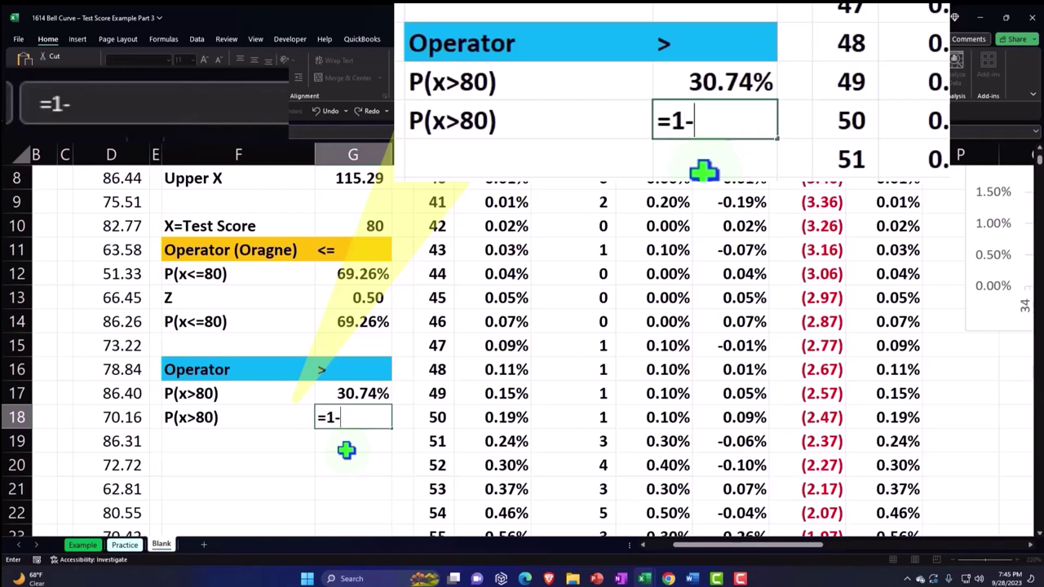
text(nor)
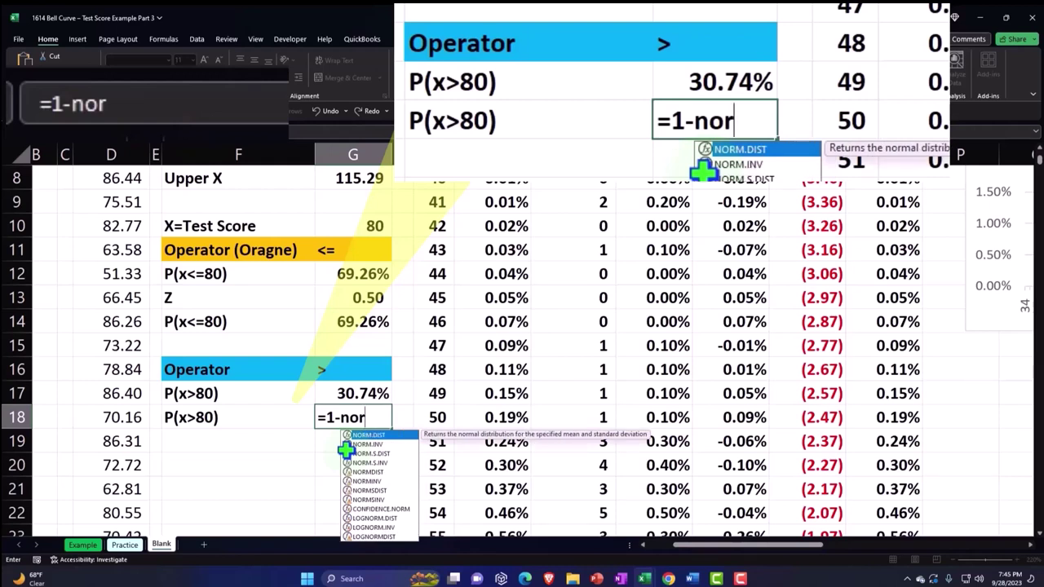
key(Tab)
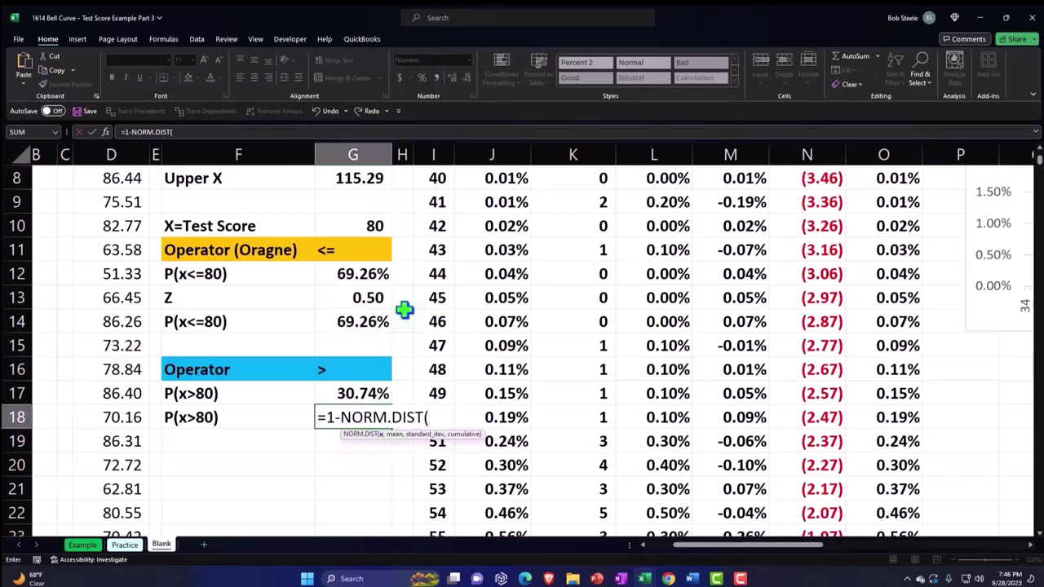
click(370, 226)
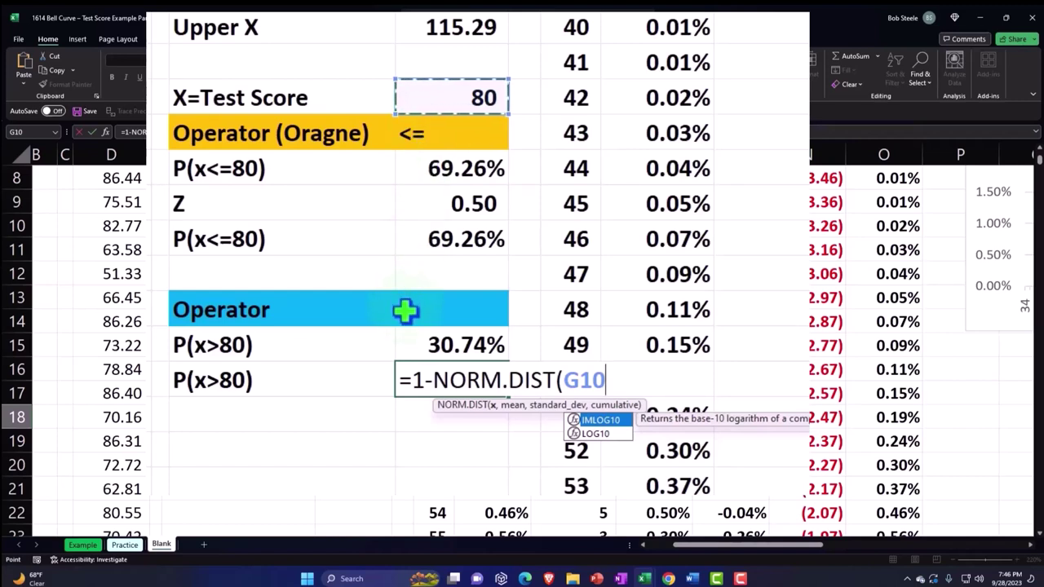
text(>)
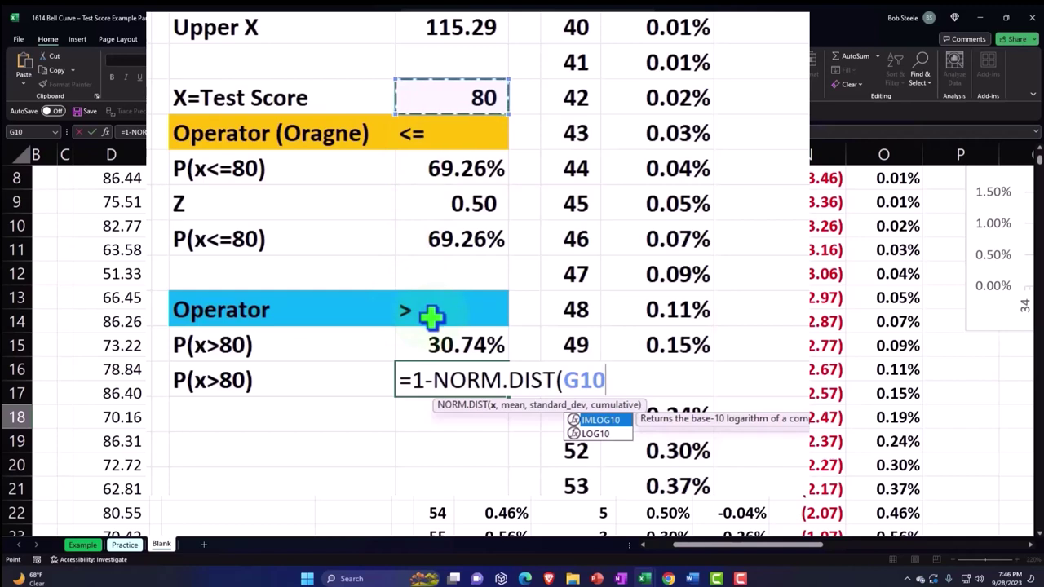
text(-)
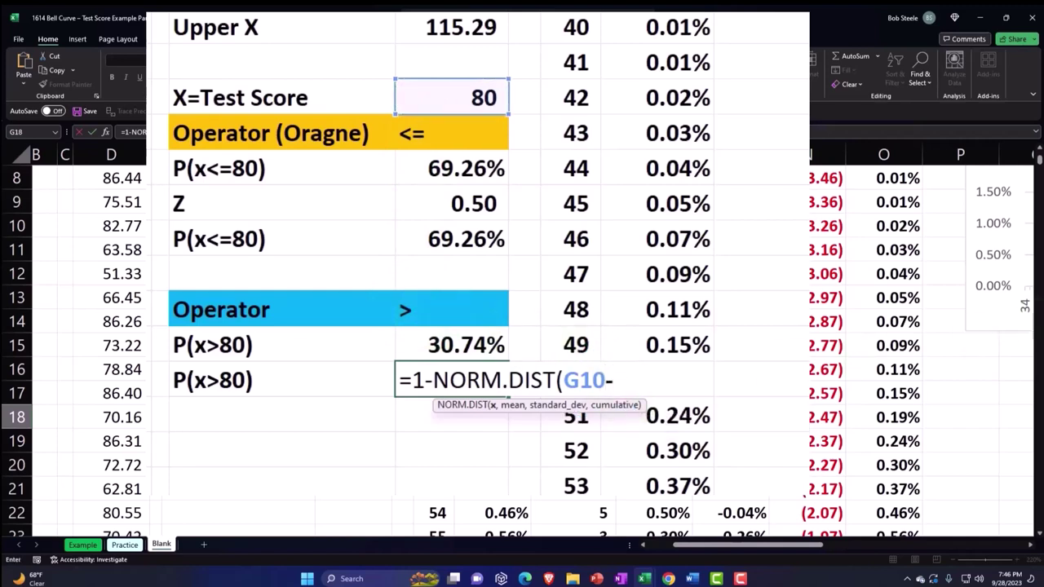
key(BackSpace)
text(+.0000000)
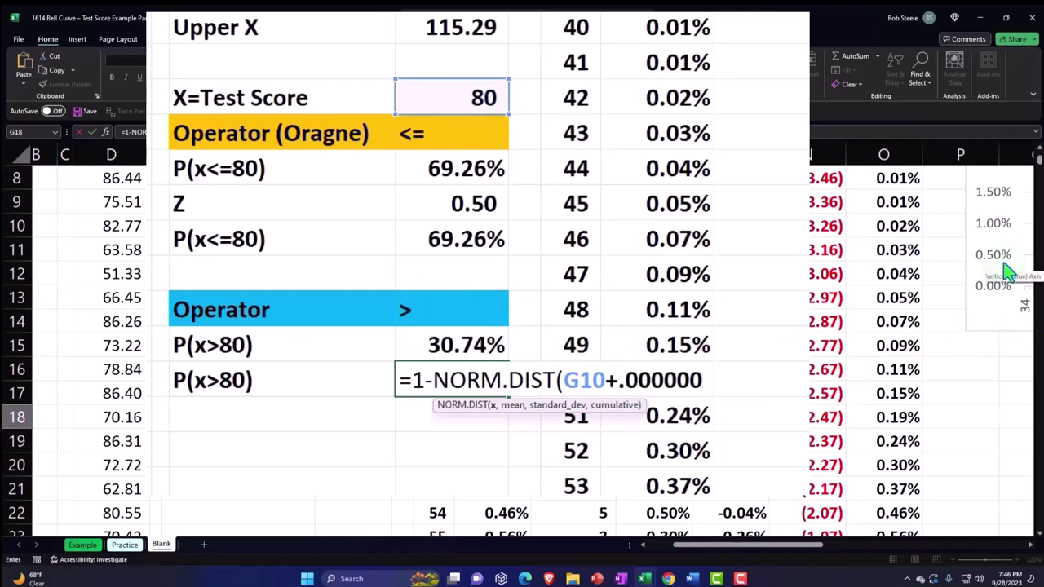
text(01,)
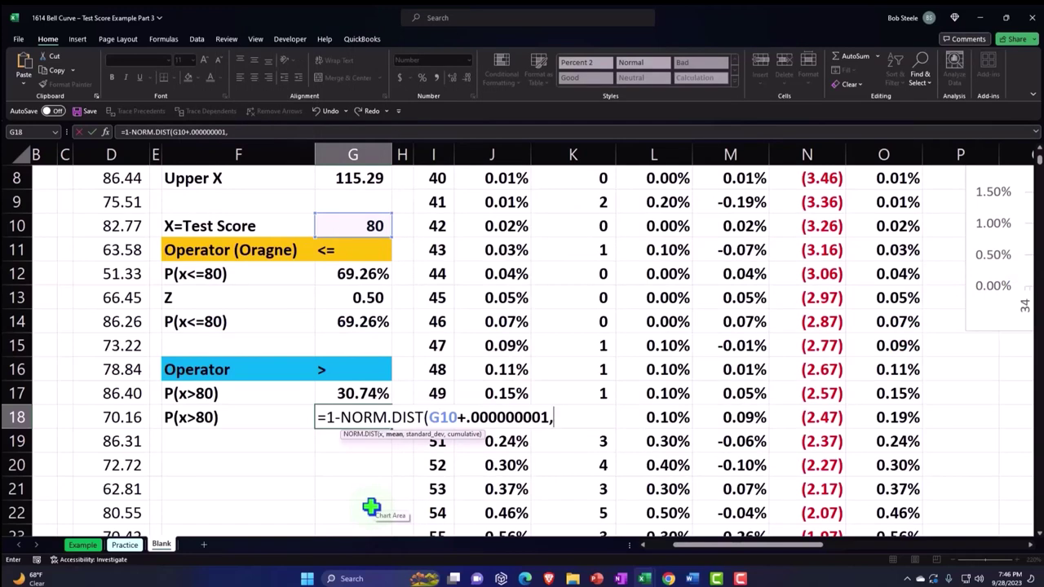
scroll(366, 419, up, 3)
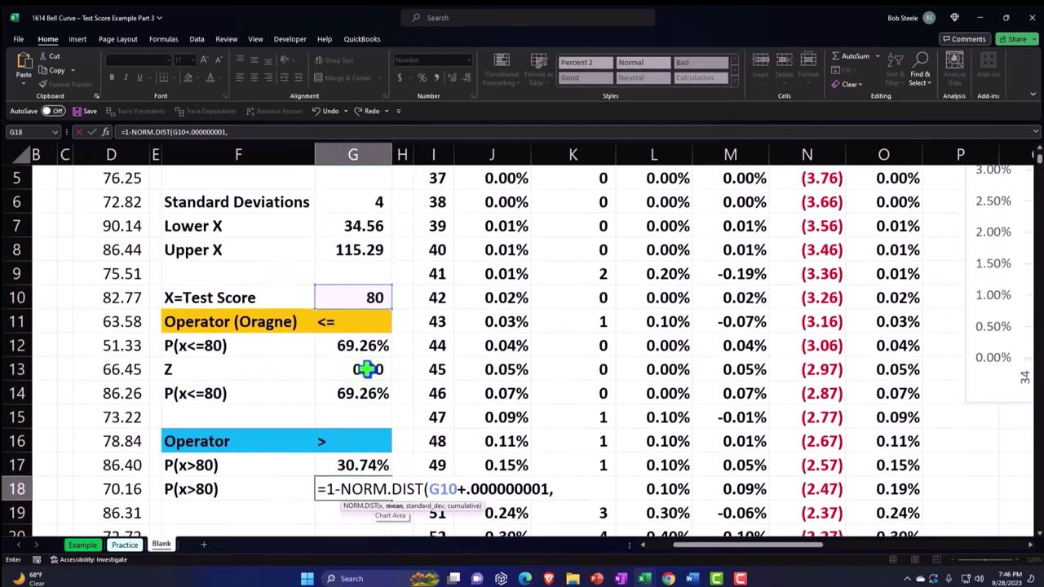
click(362, 245)
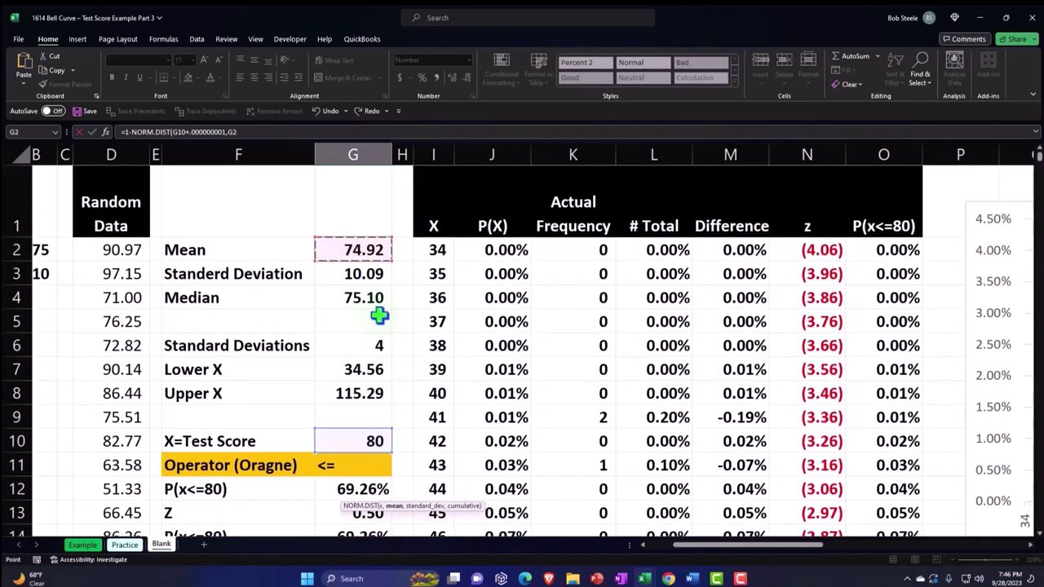
scroll(389, 321, down, 3)
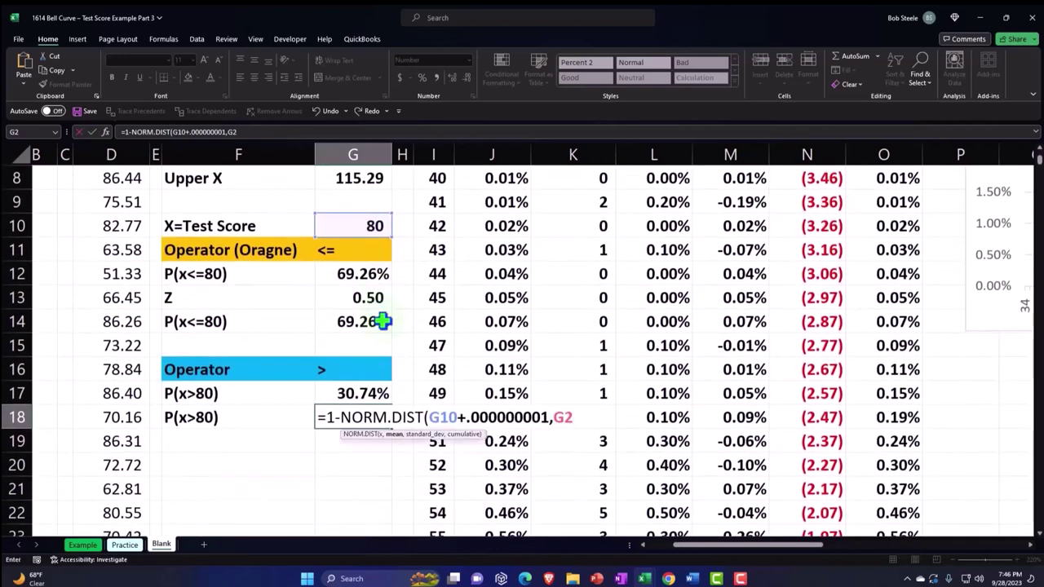
text(,)
scroll(384, 321, up, 3)
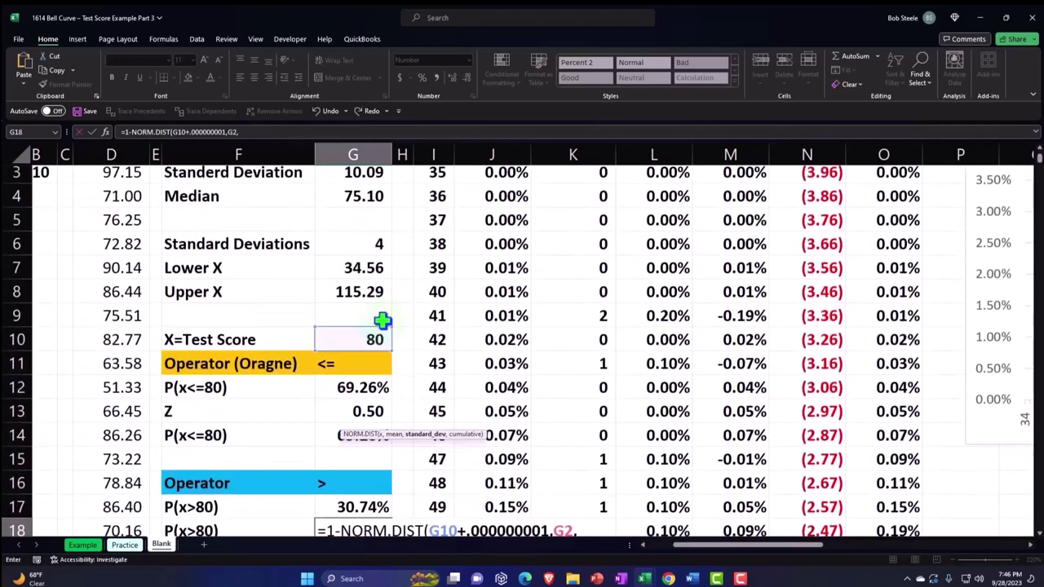
click(351, 269)
scroll(451, 152, down, 4)
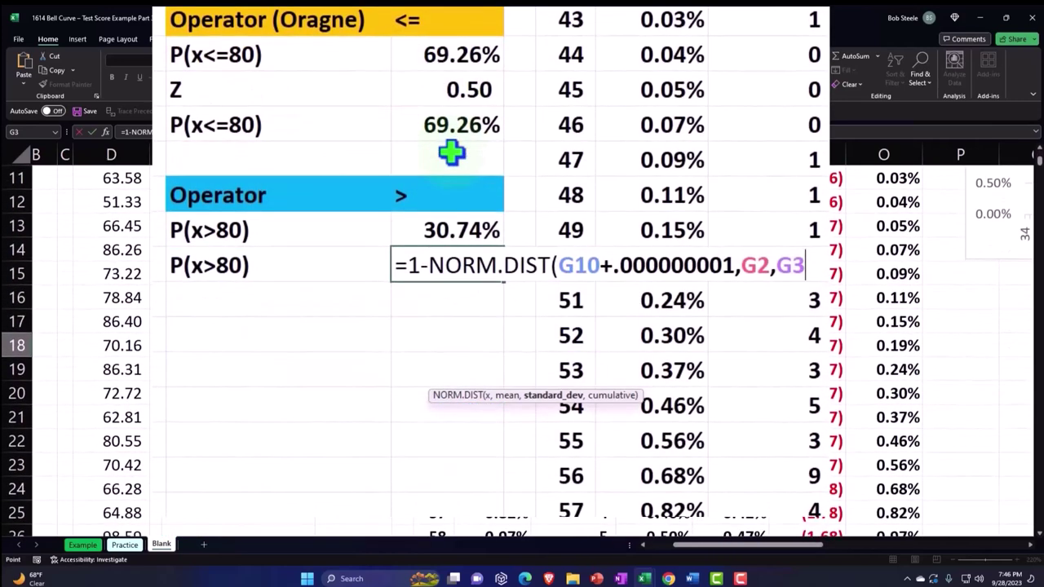
text(,)
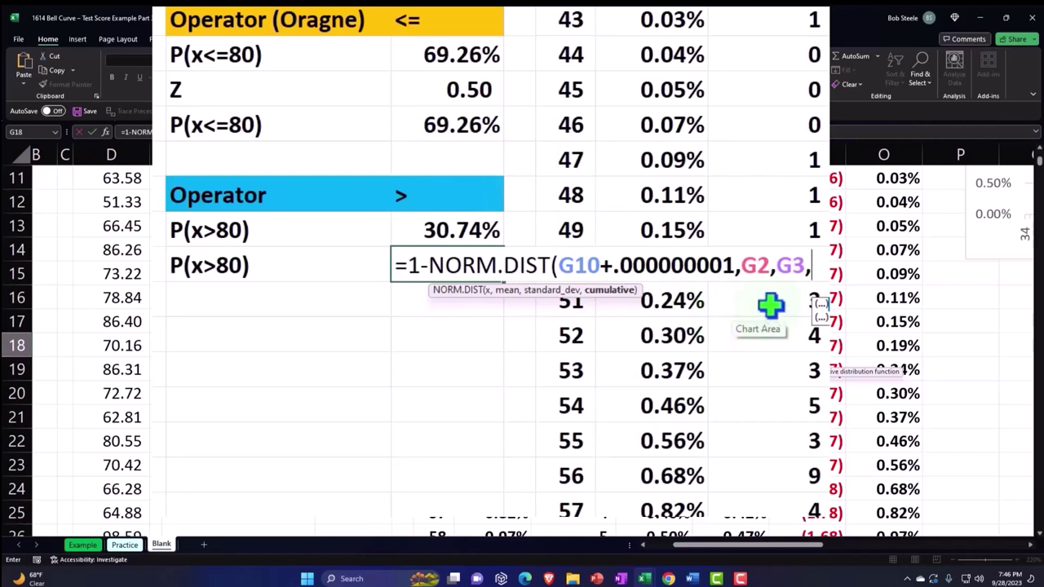
text(1))
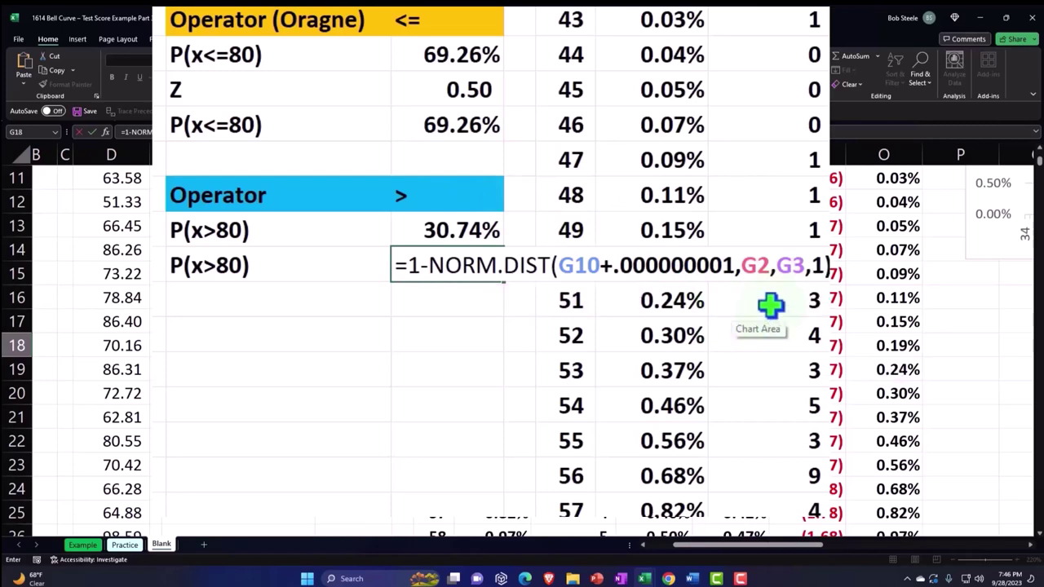
key(Return)
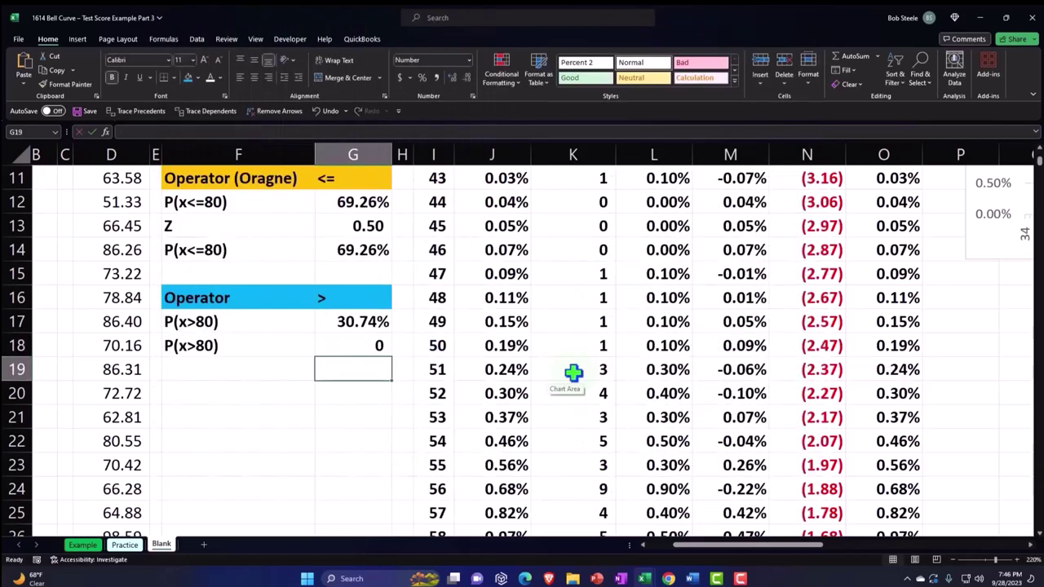
click(344, 343)
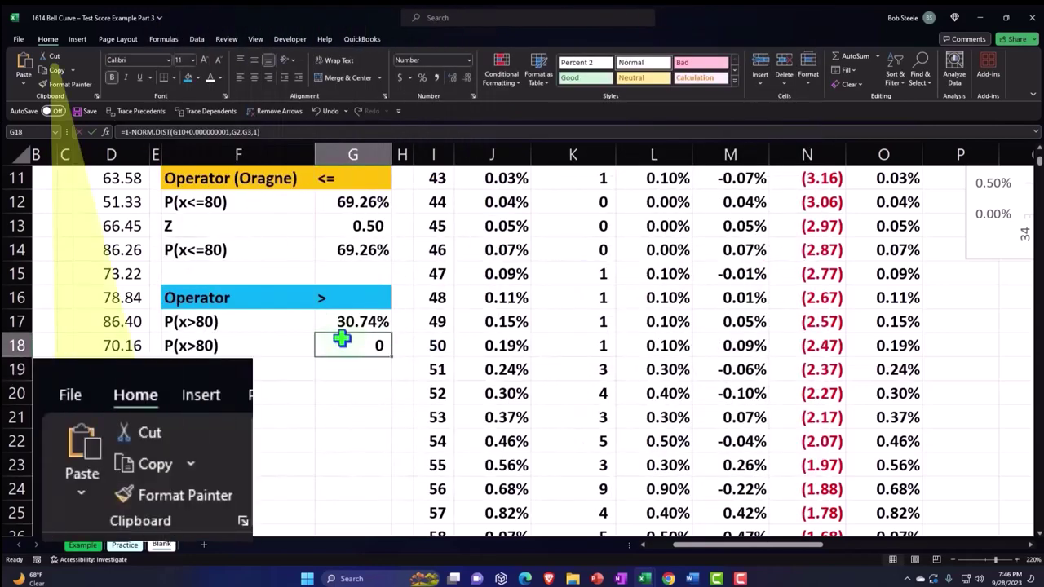
click(422, 77)
click(451, 74)
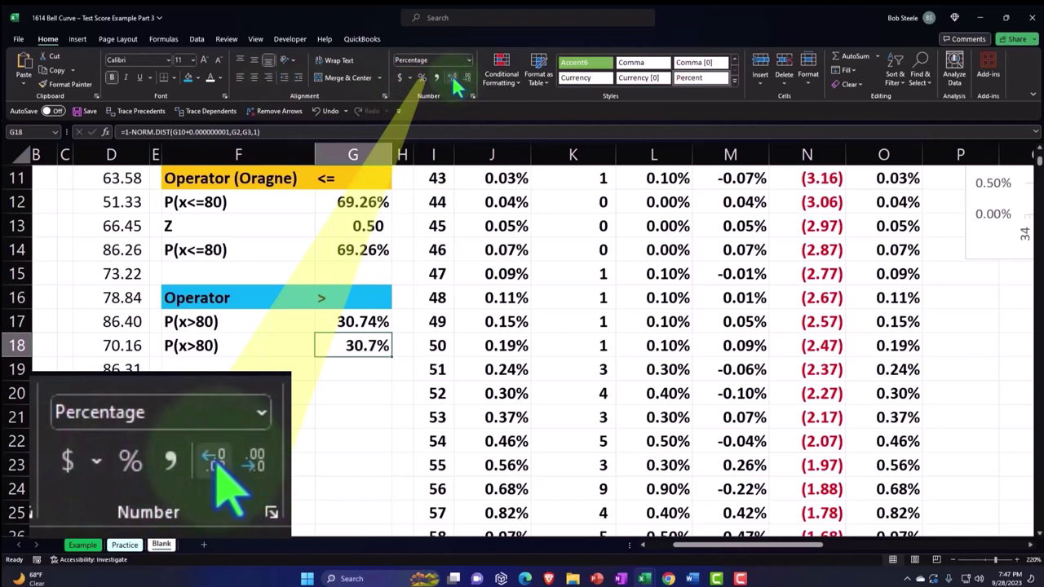
click(451, 74)
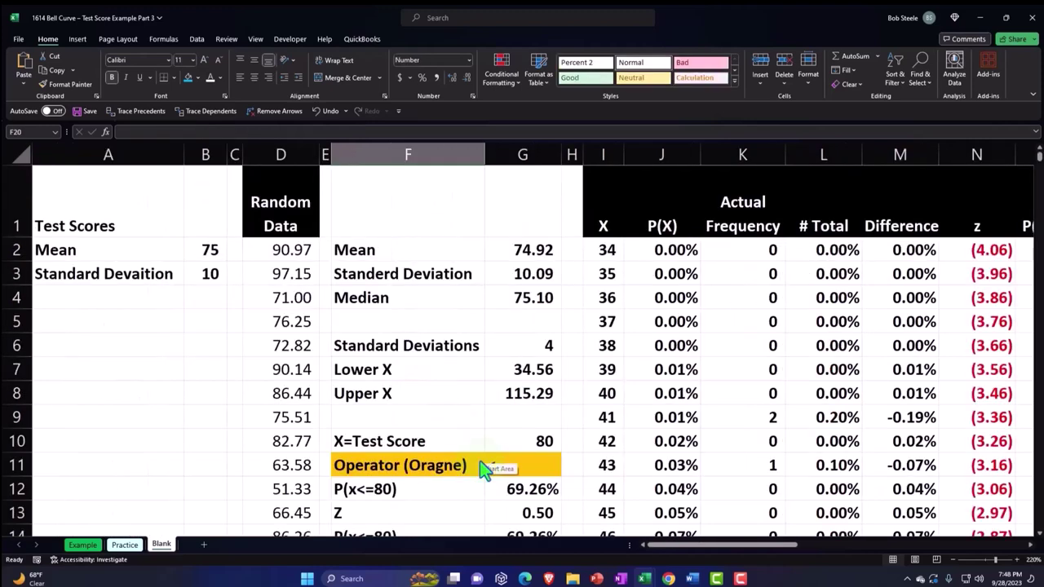
scroll(479, 460, down, 2)
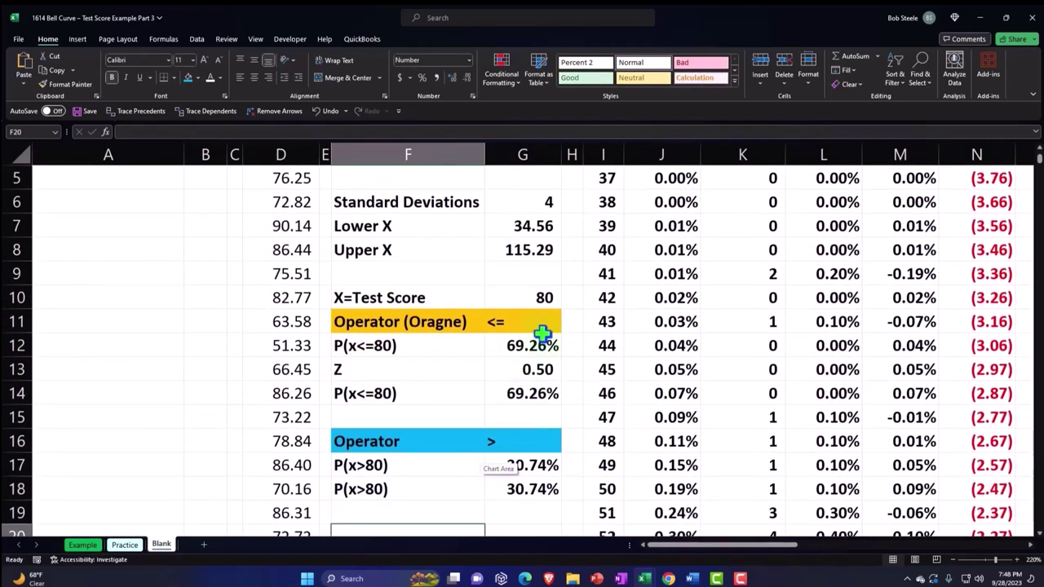
click(534, 300)
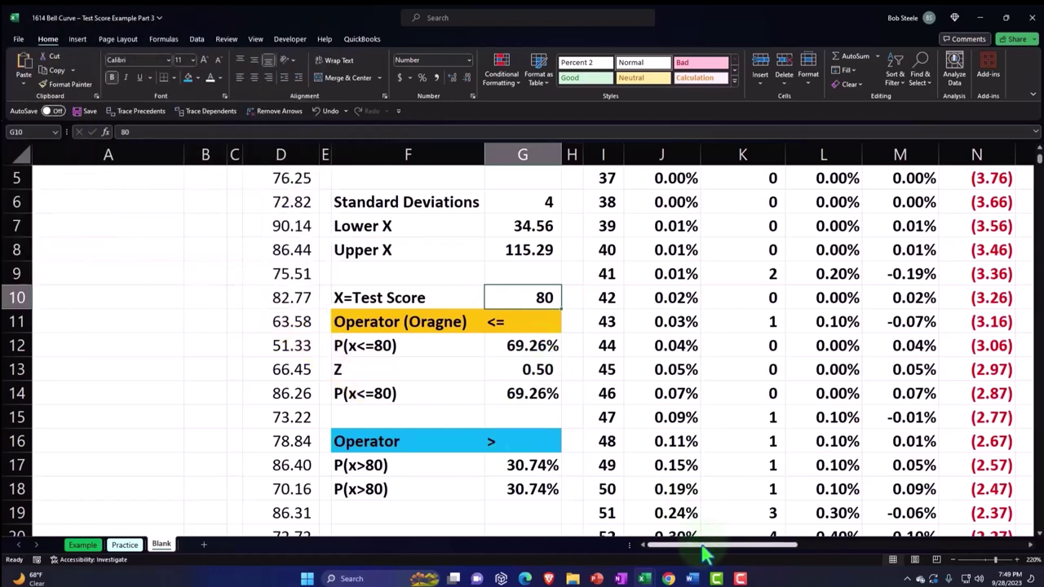
drag(715, 544, 811, 559)
scroll(783, 482, up, 2)
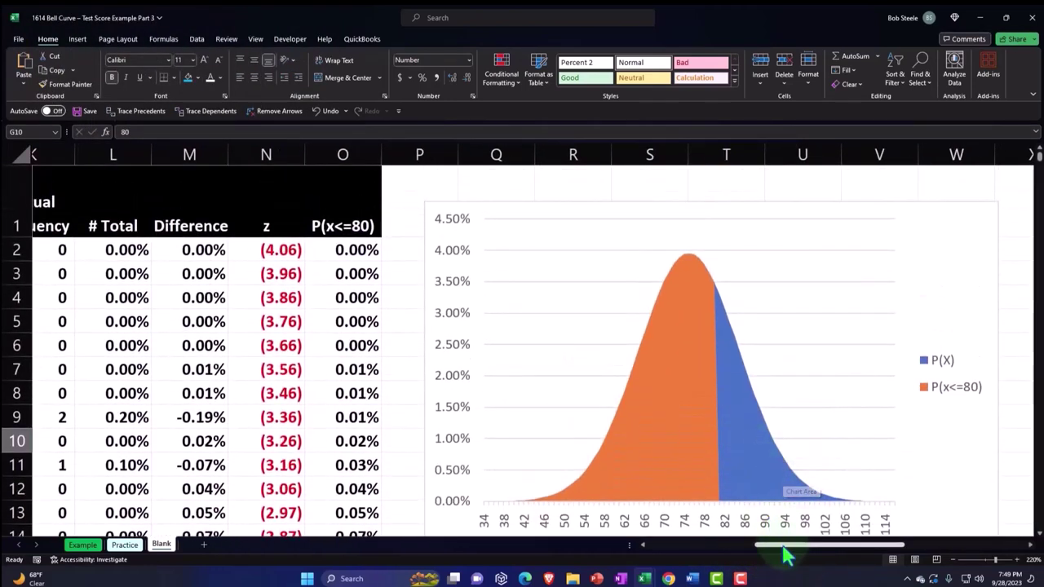
drag(788, 545, 701, 560)
scroll(293, 372, down, 1)
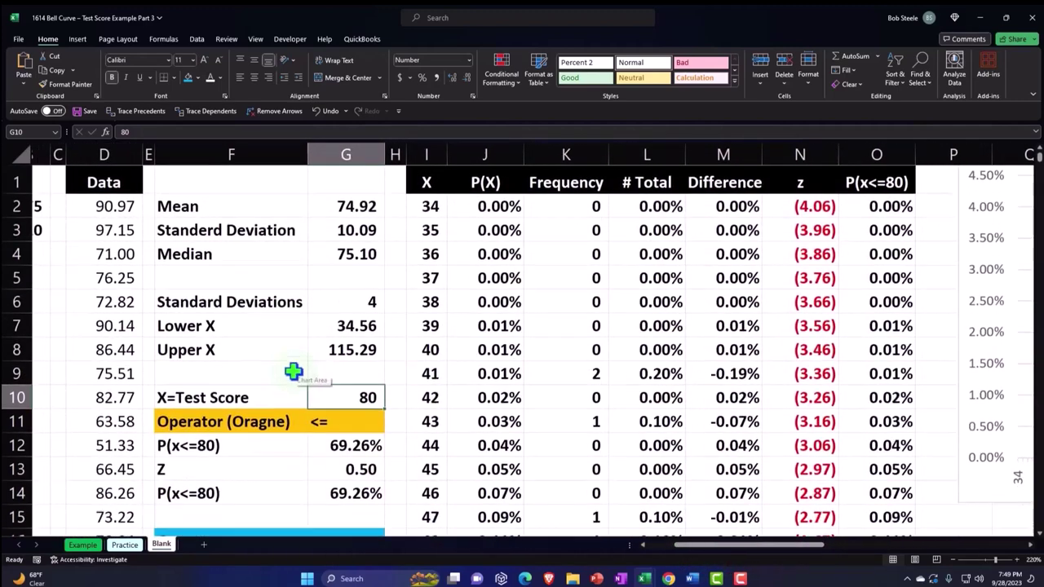
scroll(294, 373, down, 1)
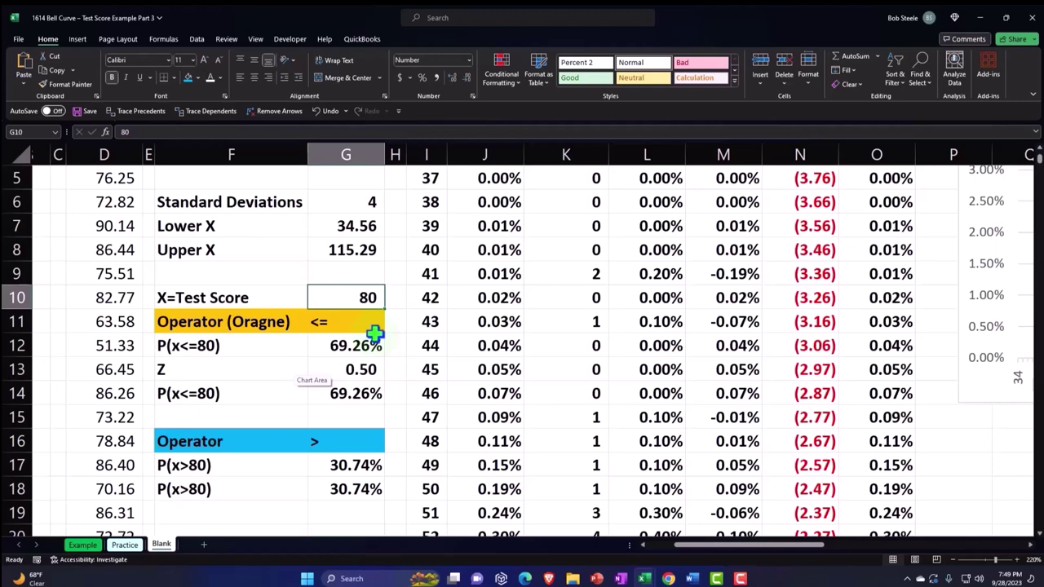
scroll(693, 363, up, 2)
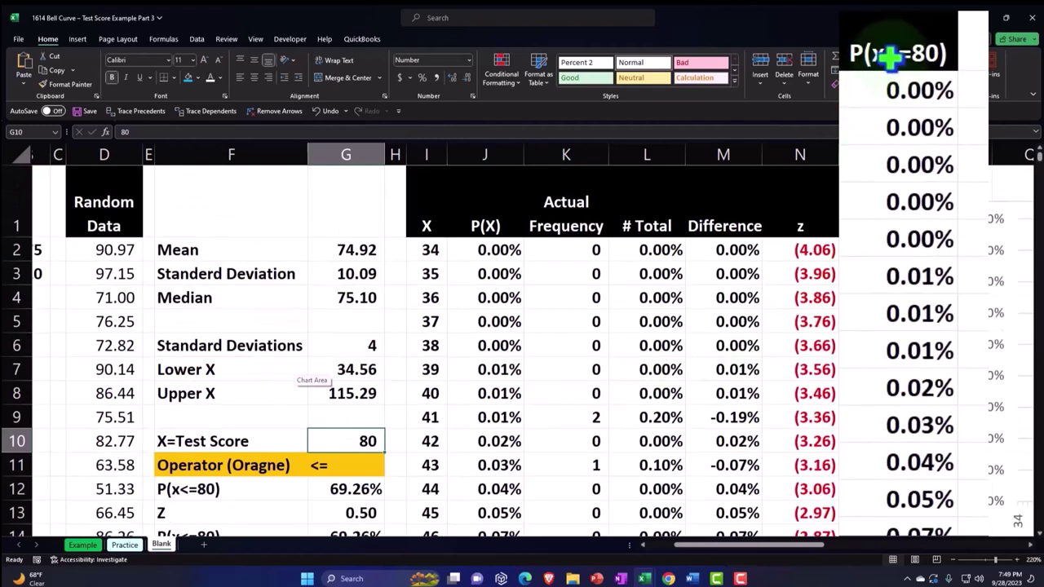
scroll(832, 296, down, 2)
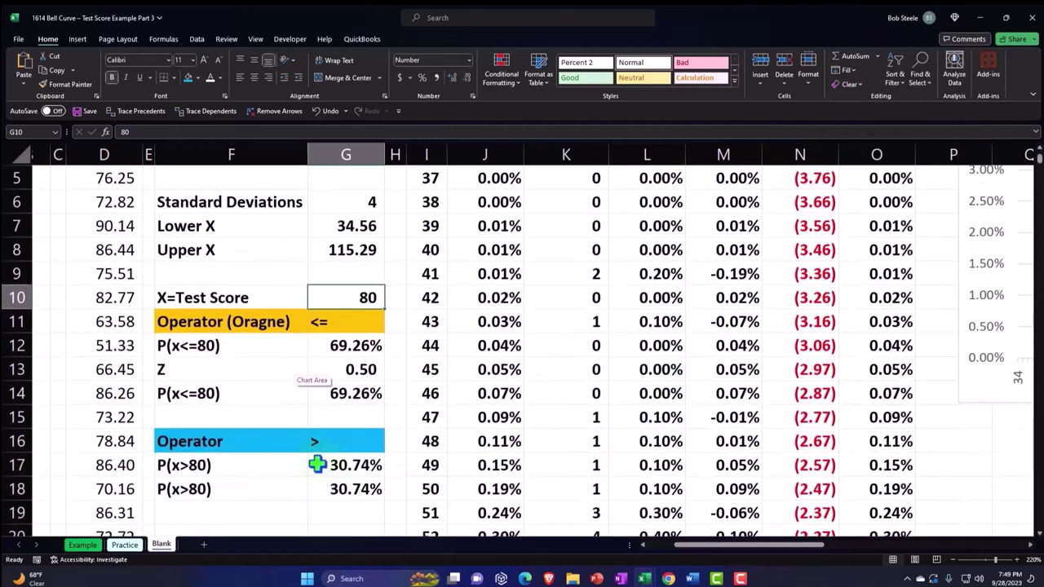
Check the formula behind the repeated P(x>80) label in F18, leaving it unchanged.
click(249, 461)
key(Down)
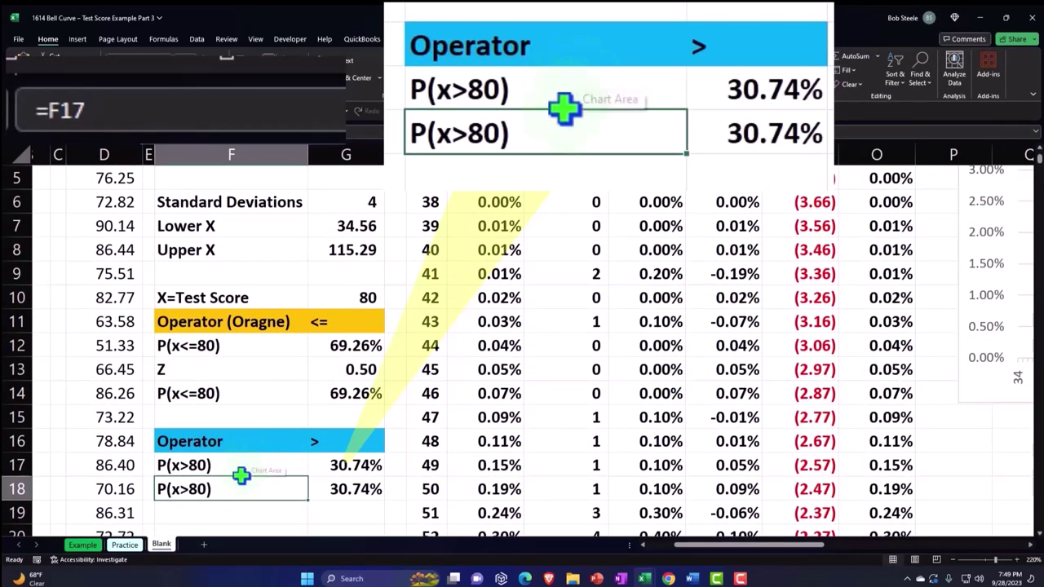
double_click(226, 490)
key(Return)
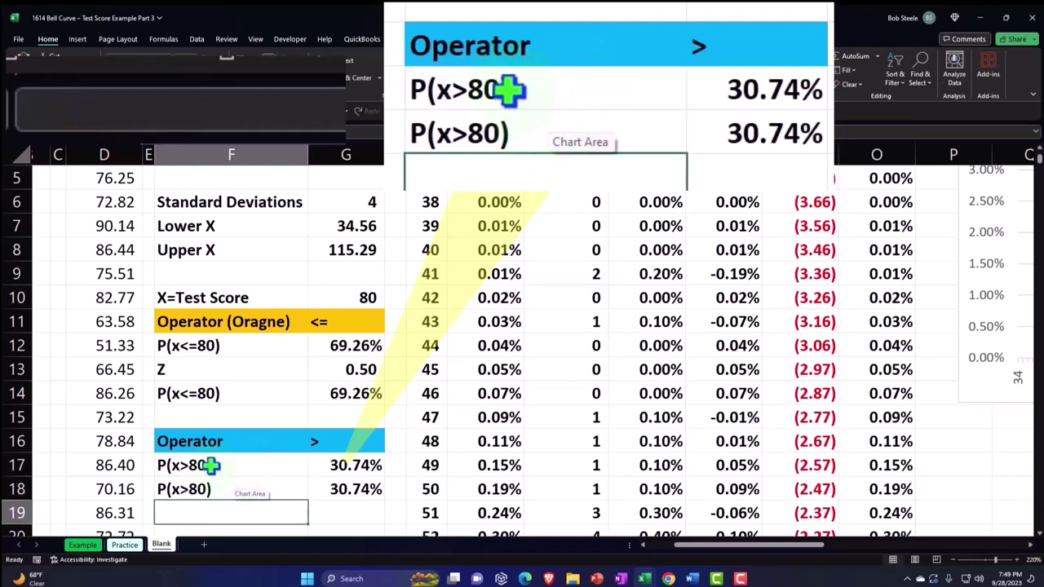
Rewrite the F17 label as ="P(x>"&G10&")", replacing the hard-coded 80 with G10.
double_click(210, 464)
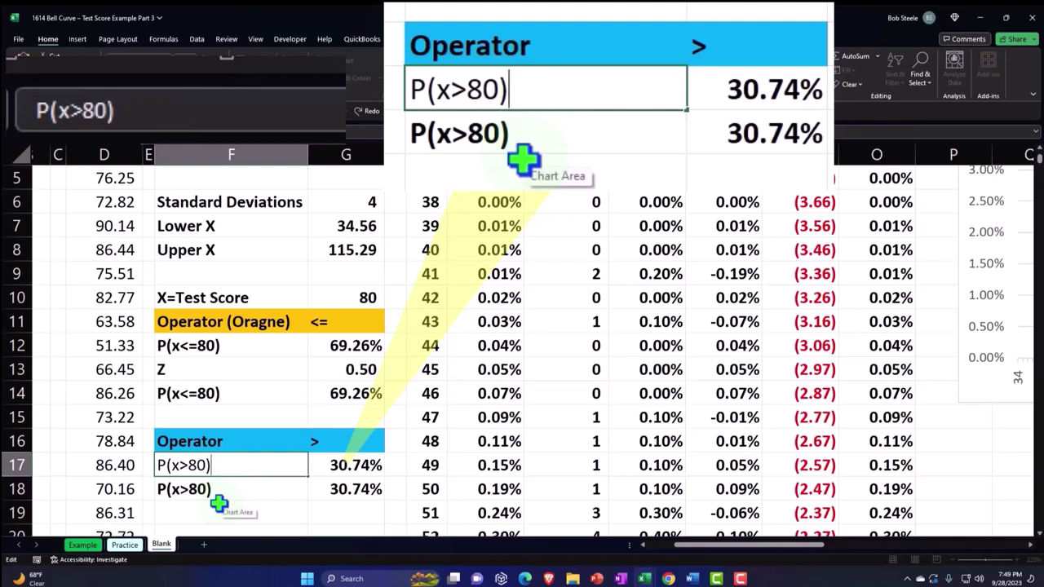
key(Left)
key(Left)
text(=)
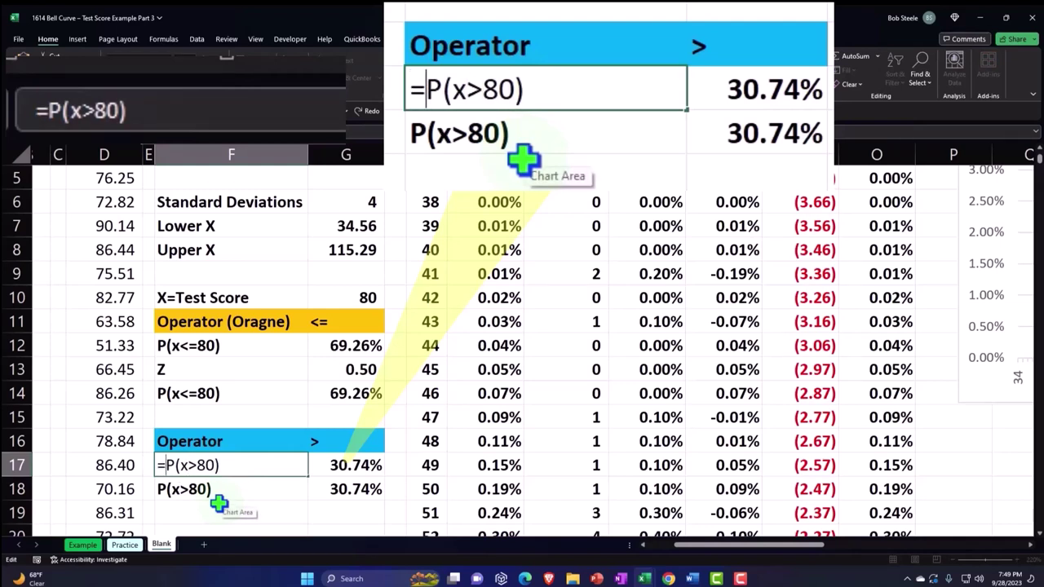
text(")
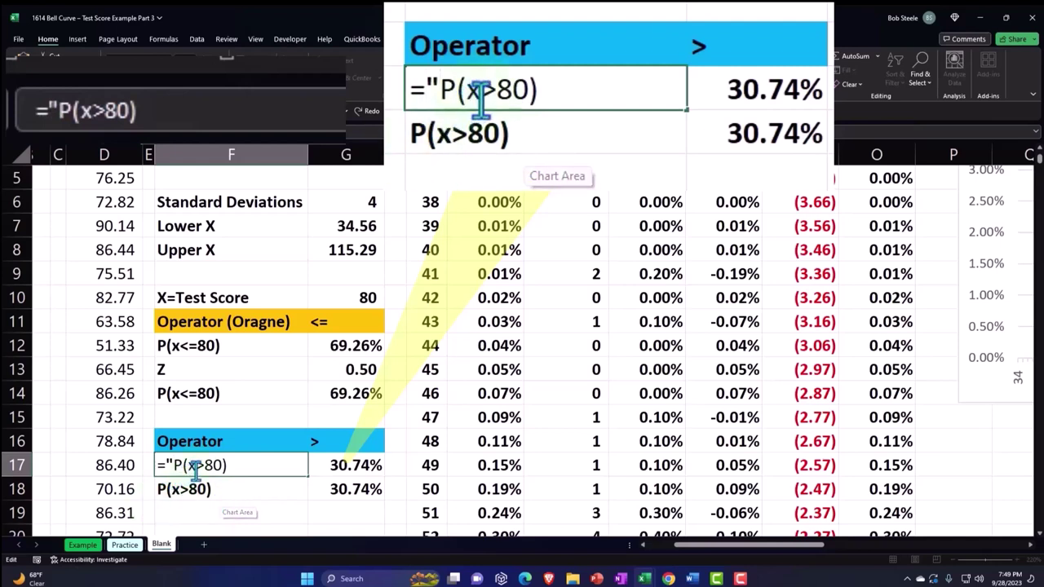
click(203, 464)
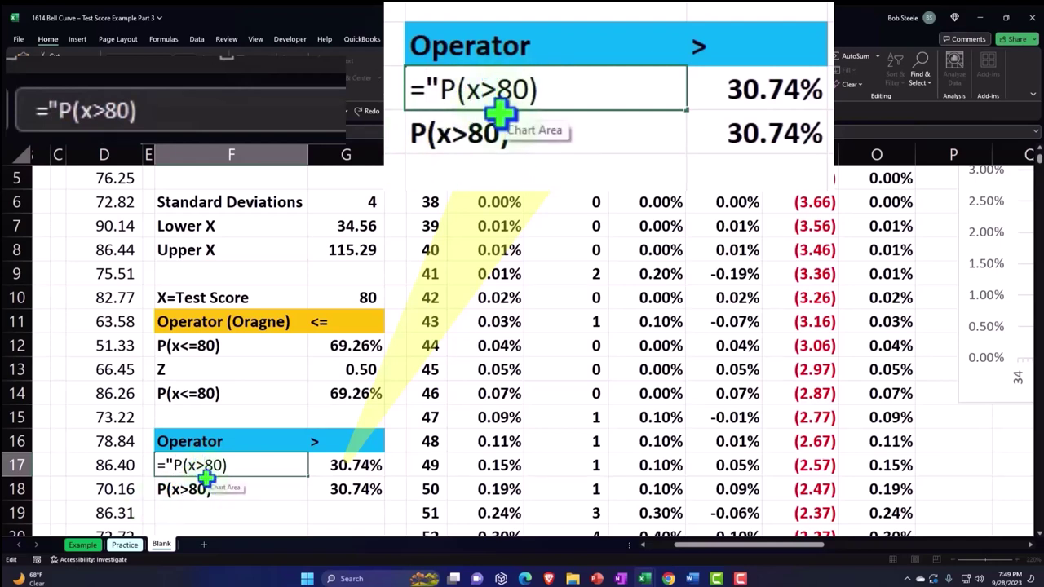
text(")
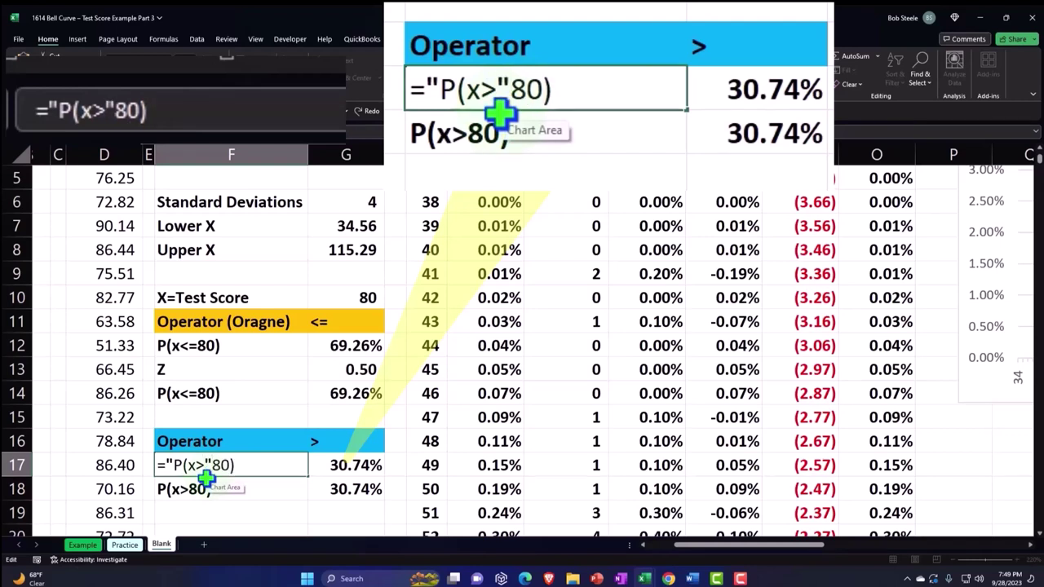
text(&)
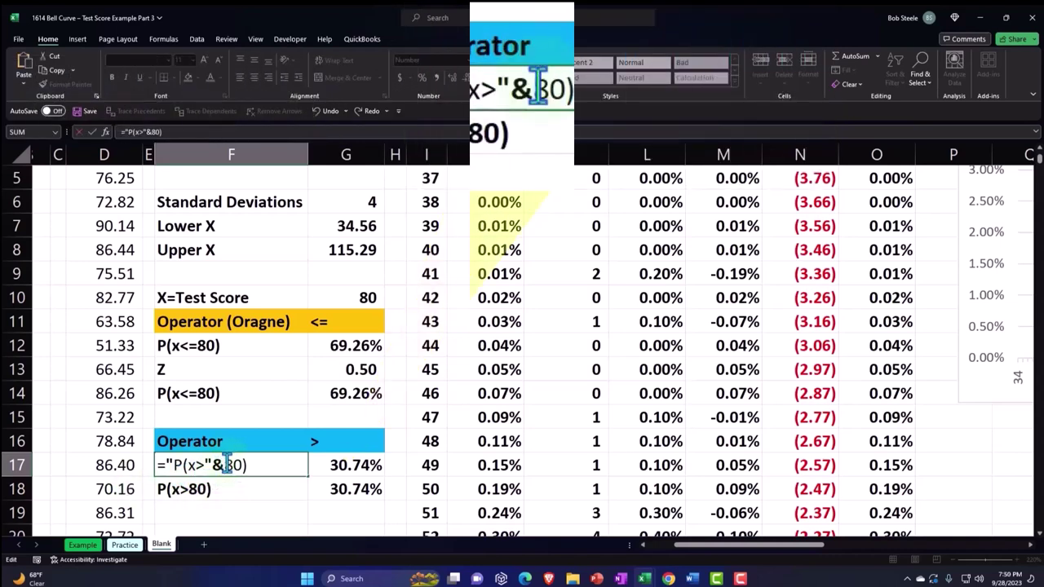
drag(229, 464, 241, 464)
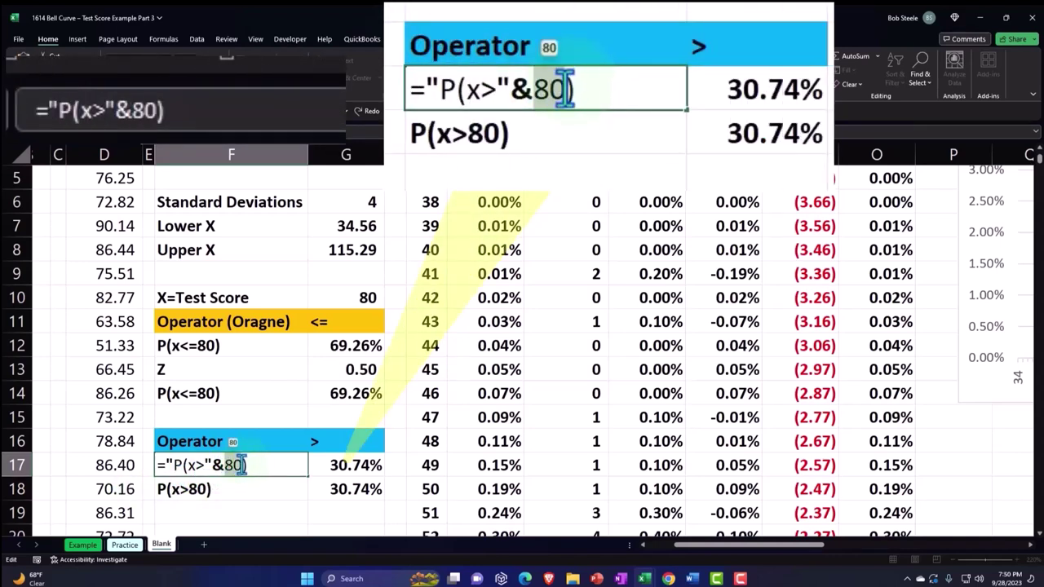
click(352, 298)
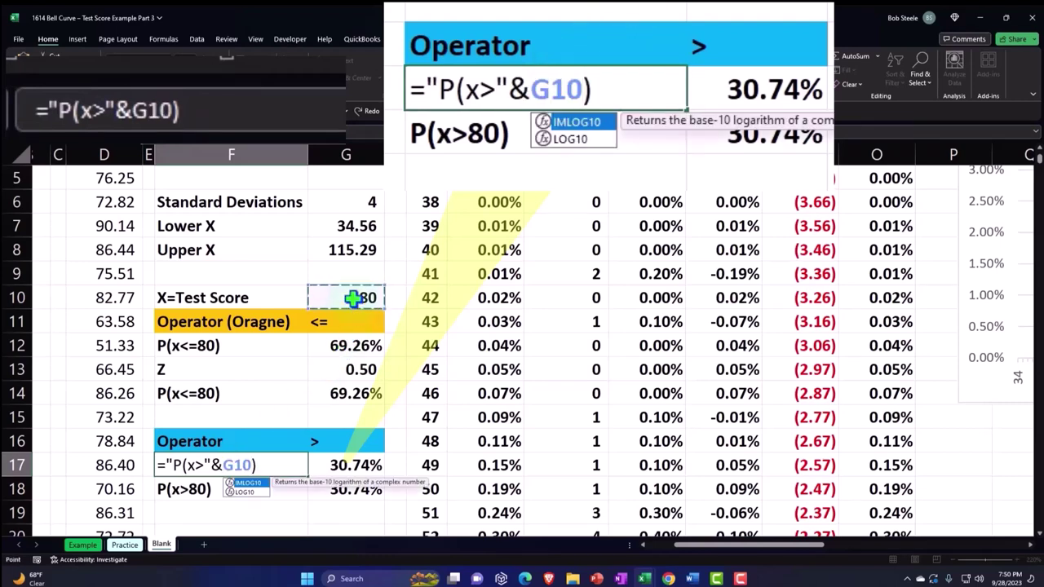
text(&)
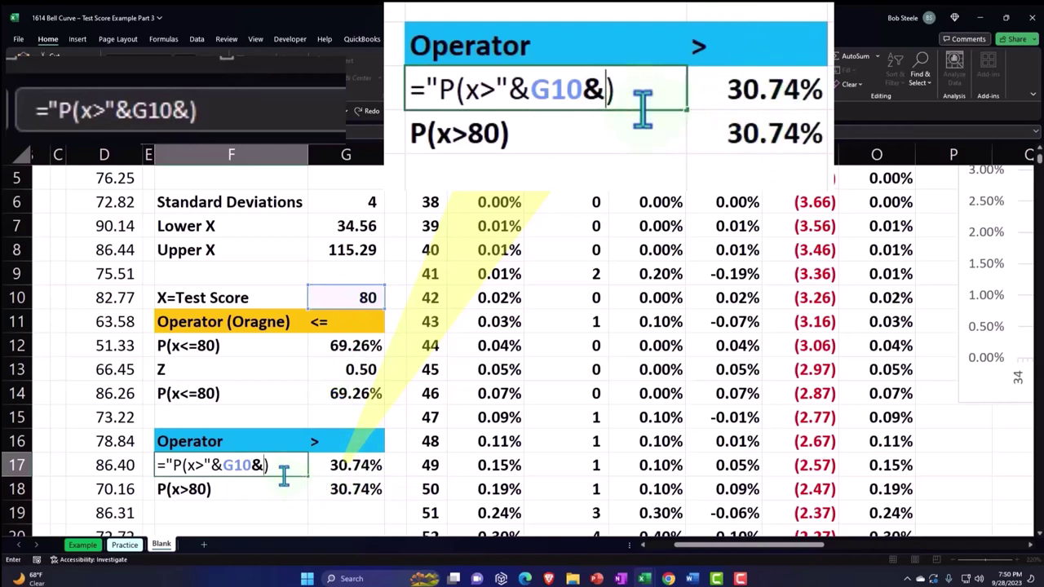
text("))
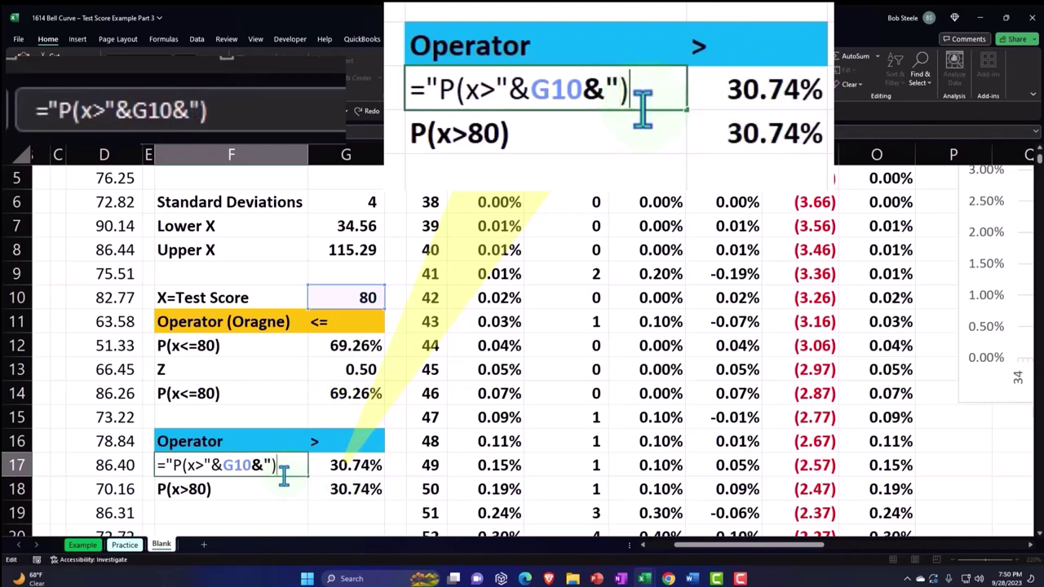
text(")
key(Return)
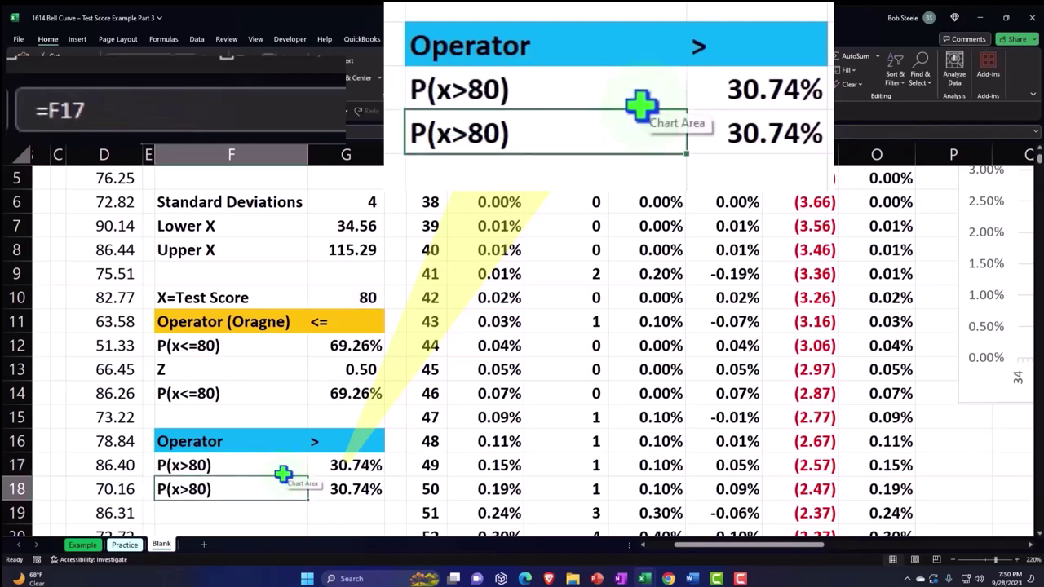
Try a test score of 60 in G10 and check the shaded bell curve.
click(351, 298)
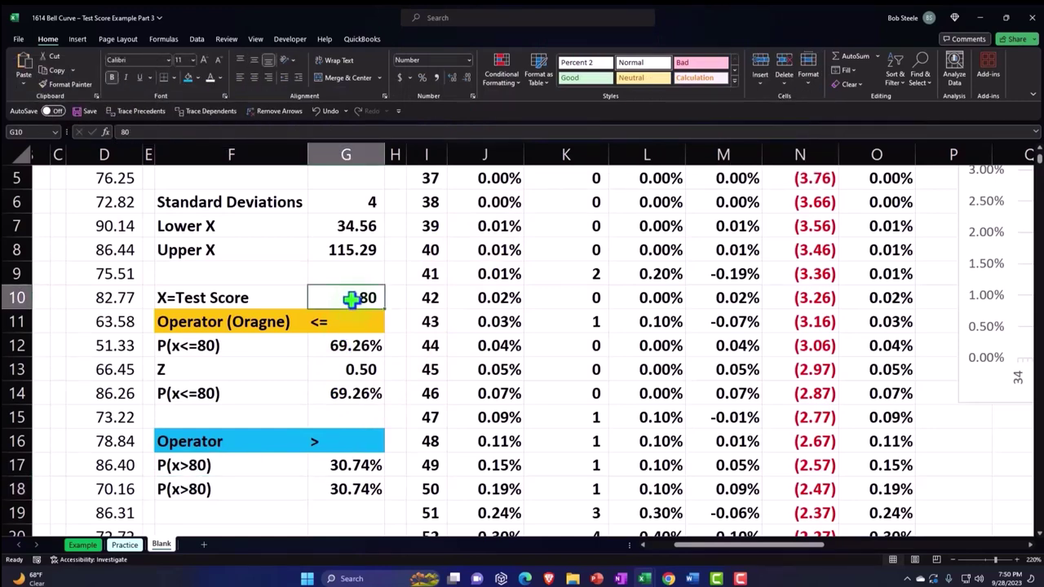
text(0)
key(Return)
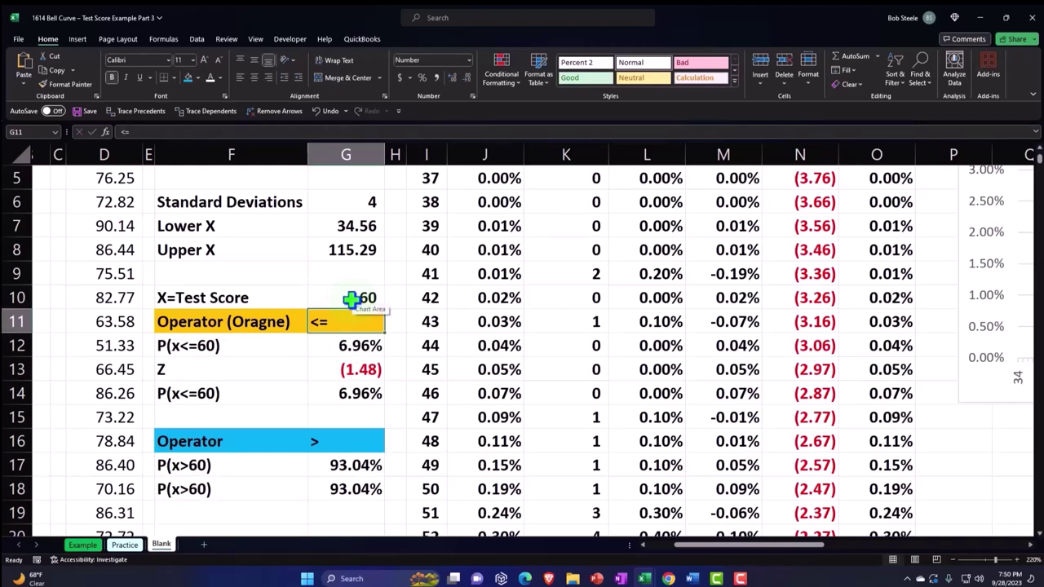
key(Right)
key(Right)
key(Right)
key(Right)
key(Right)
key(Right)
key(Right)
key(Right)
key(Right)
key(Right)
key(Right)
key(Right)
key(Right)
key(Right)
key(Right)
key(Right)
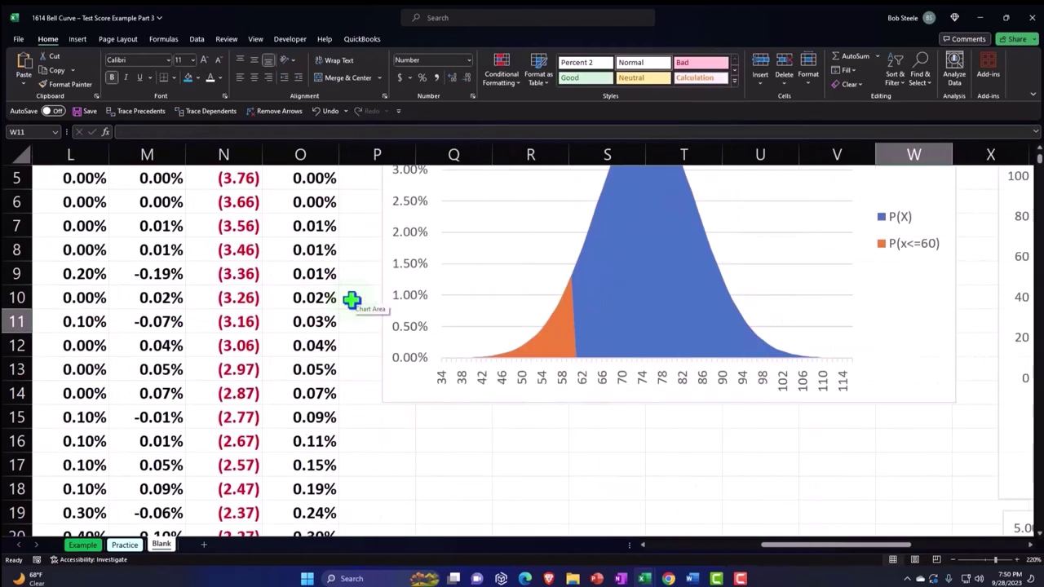
key(Left)
key(Left)
key(Left)
key(Left)
key(Left)
key(Left)
key(Left)
key(Left)
key(Left)
key(Left)
key(Left)
key(Left)
key(Left)
key(Left)
key(Left)
key(Left)
key(Left)
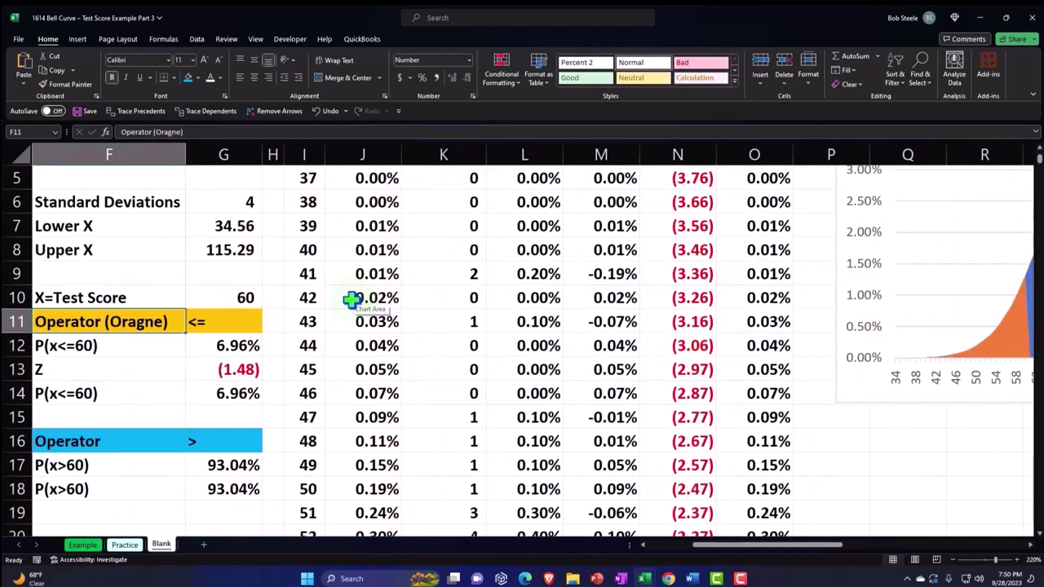
key(Left)
Set the test score in G10 back to 80 and return to row 1.
click(133, 472)
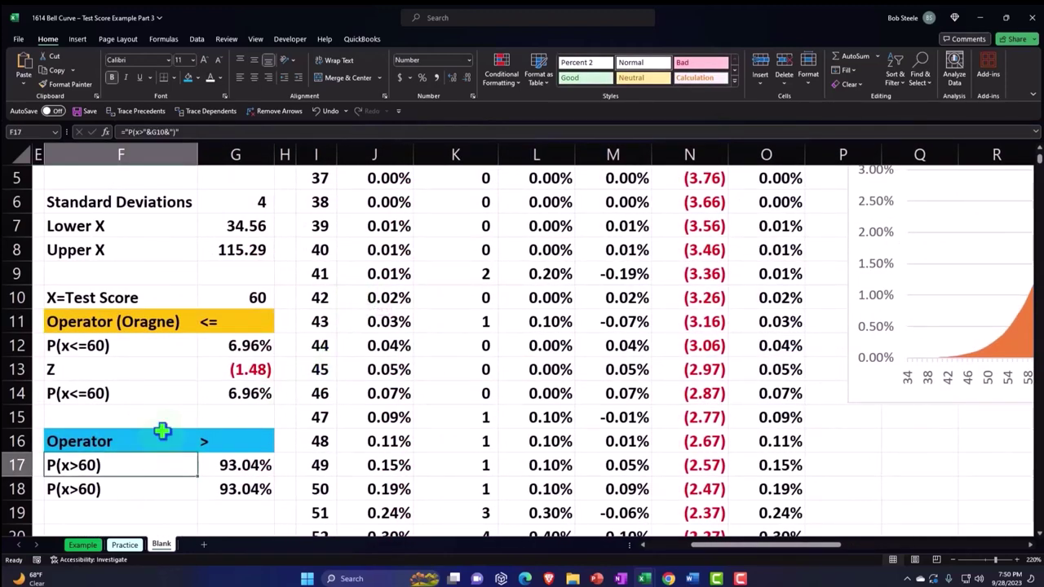
click(233, 297)
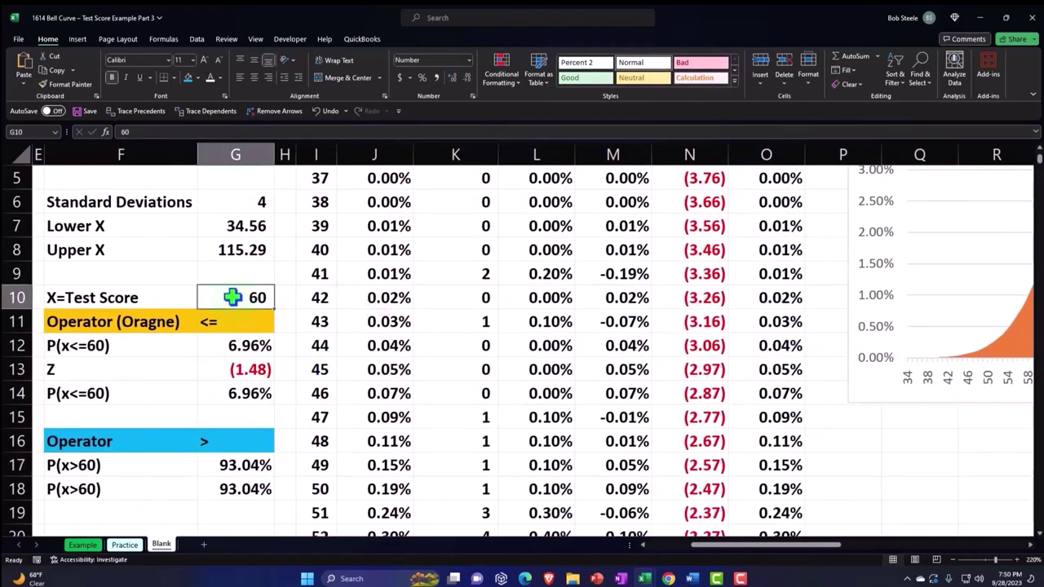
text(80)
key(Return)
scroll(459, 380, up, 2)
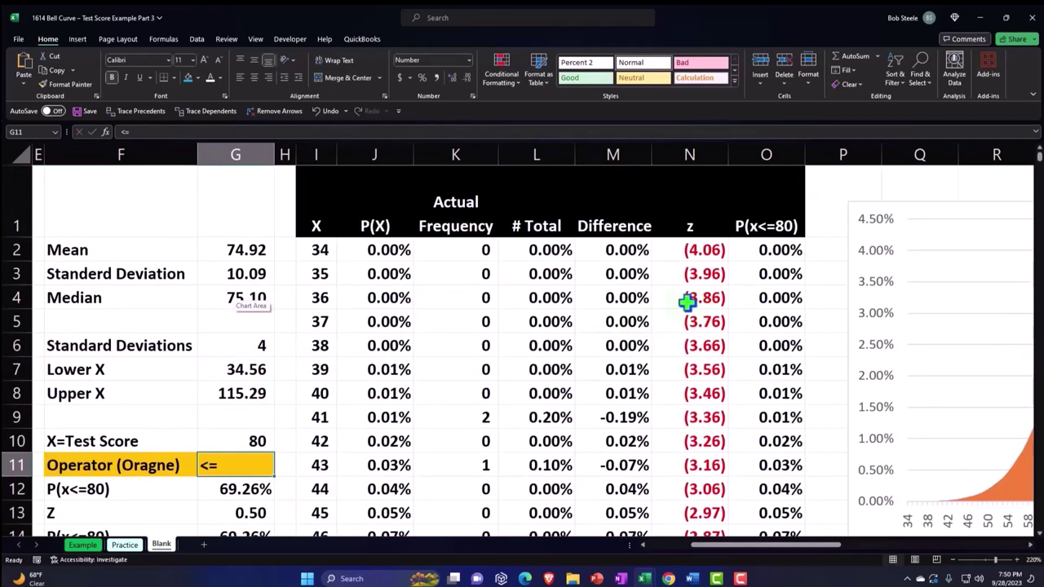
Change header O1 to =F12&F17, joining the P(x<=80) and P(x>80) labels.
click(769, 226)
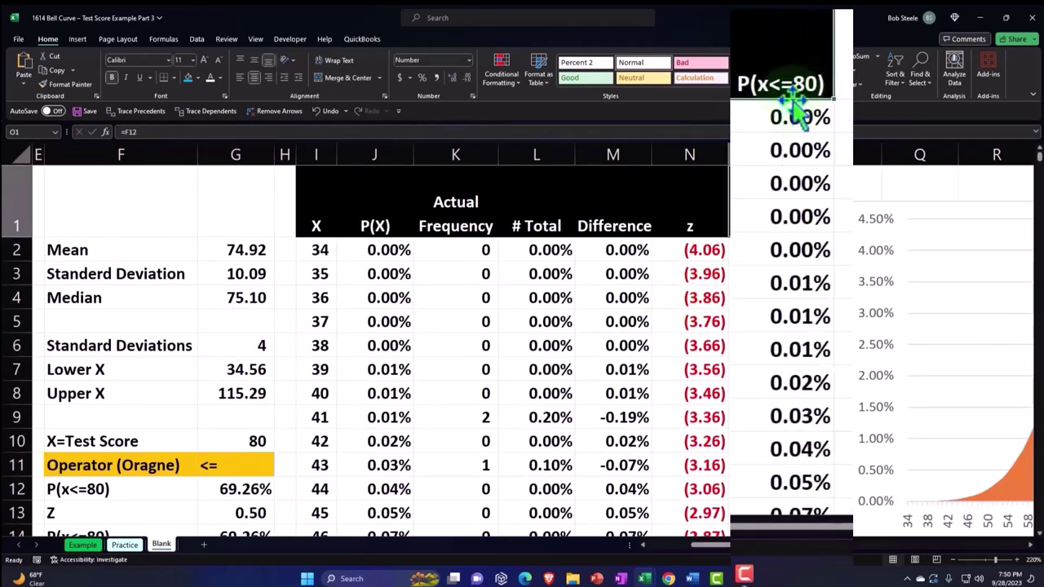
double_click(791, 85)
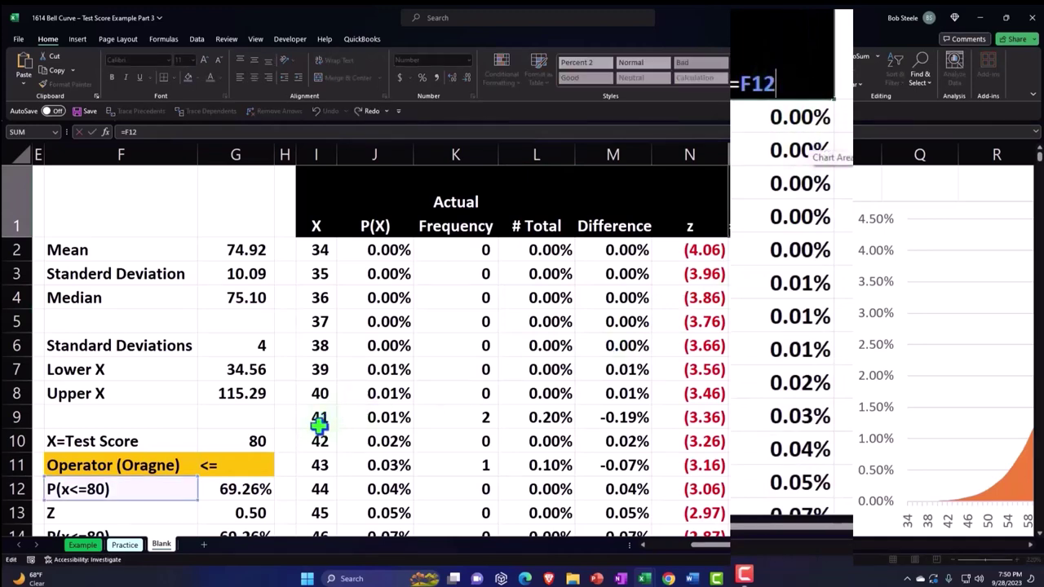
scroll(215, 496, down, 1)
scroll(422, 431, up, 1)
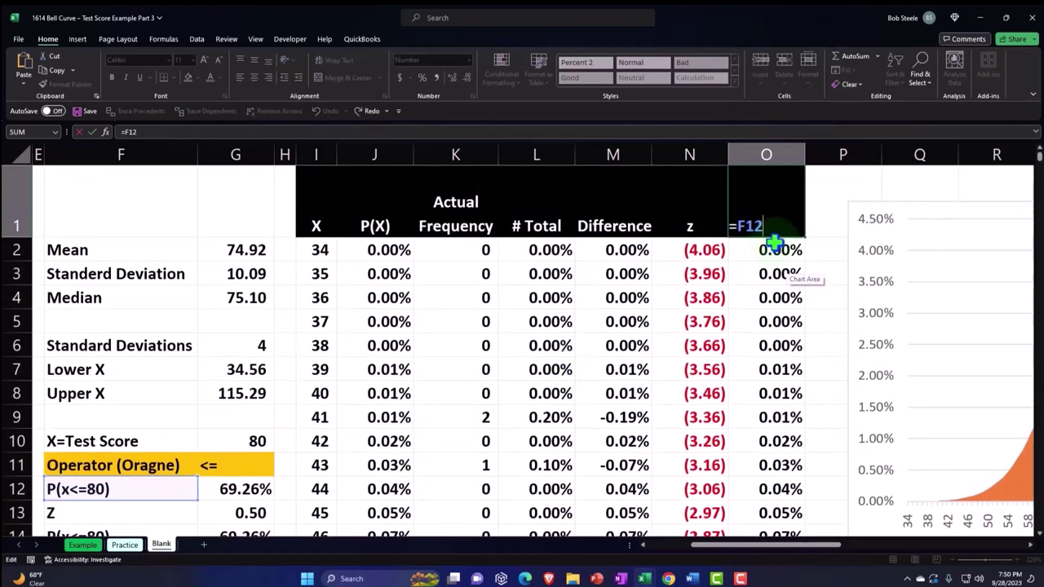
scroll(375, 399, down, 3)
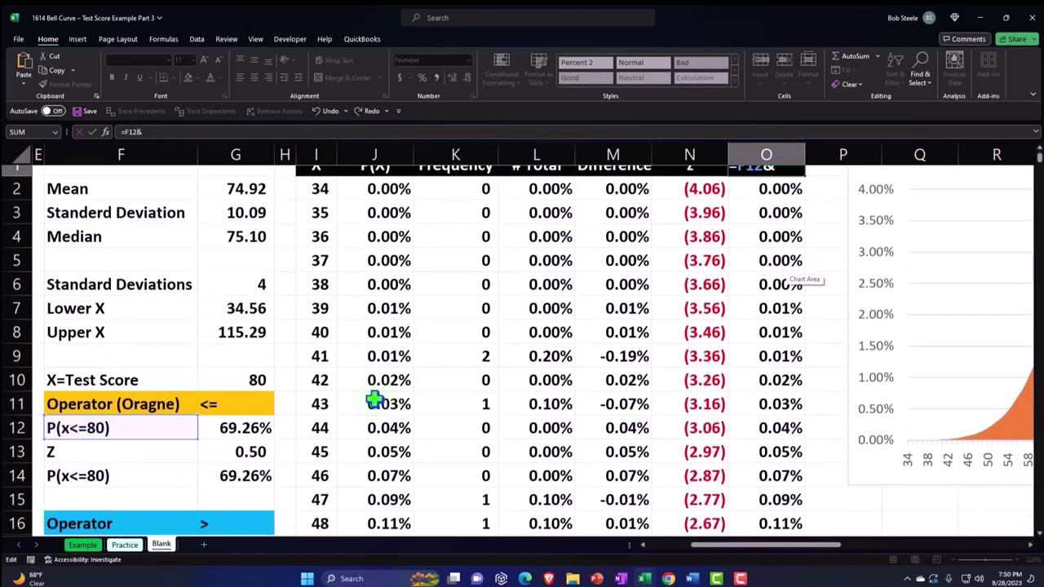
click(144, 396)
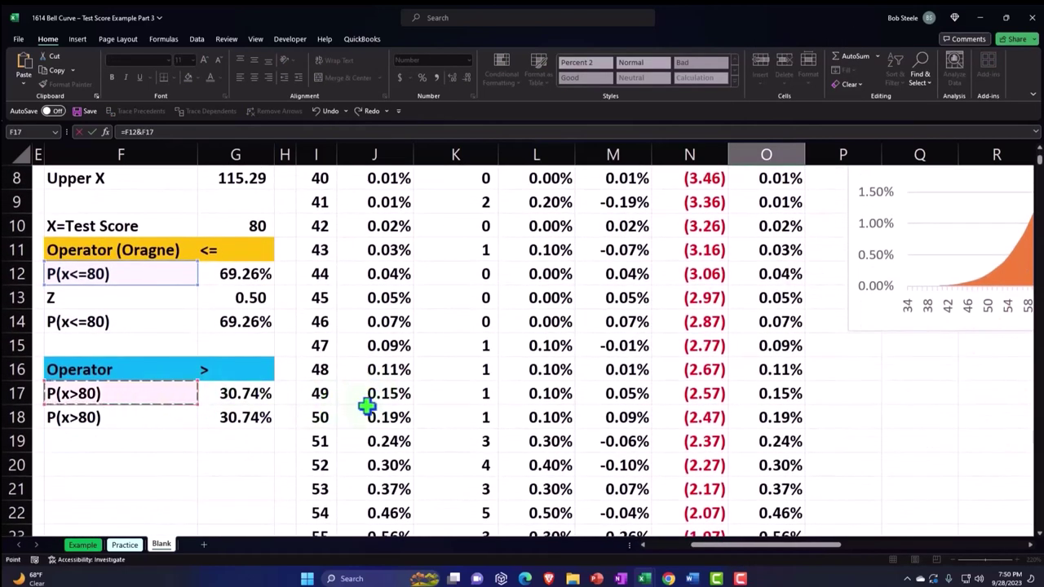
scroll(407, 391, up, 3)
key(Return)
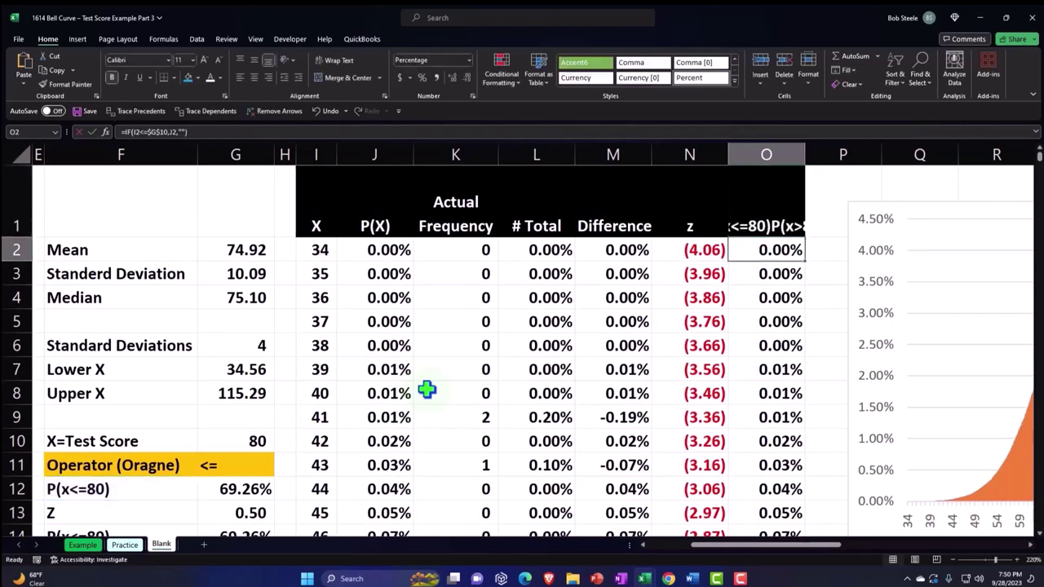
Wrap the O1 header onto two lines and select the bell-curve chart.
click(755, 235)
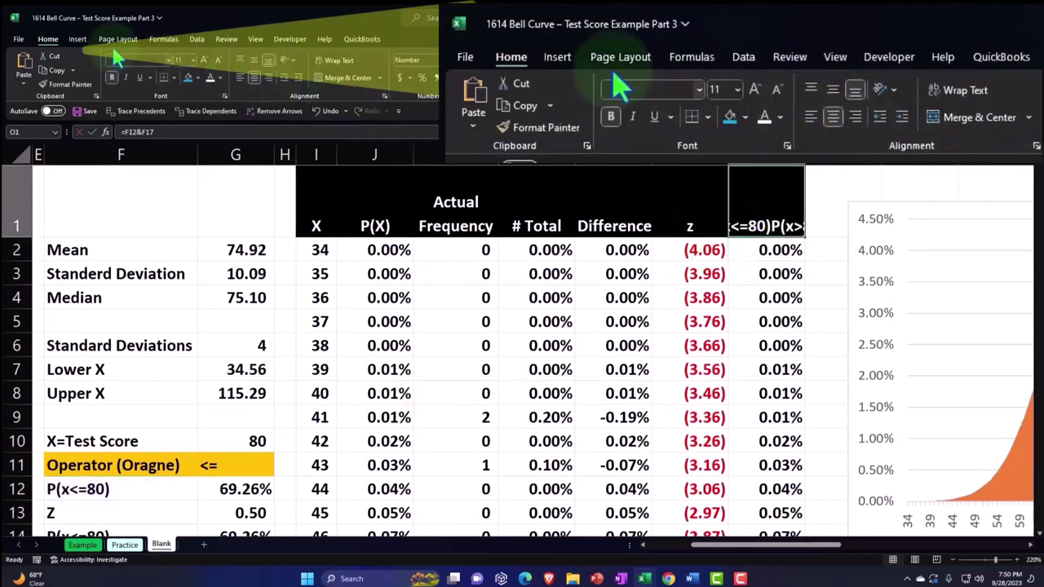
click(332, 60)
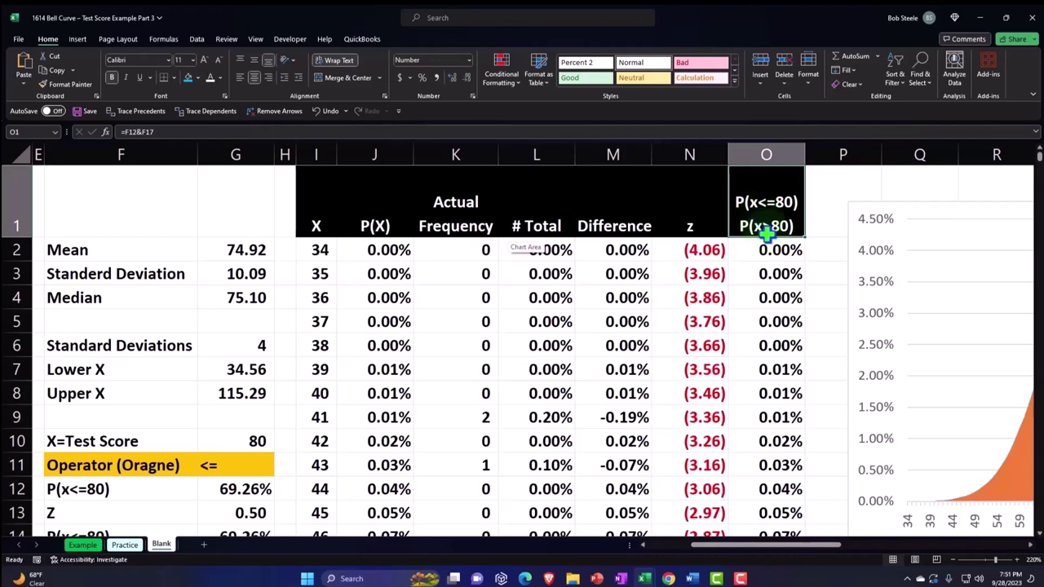
drag(792, 546, 831, 556)
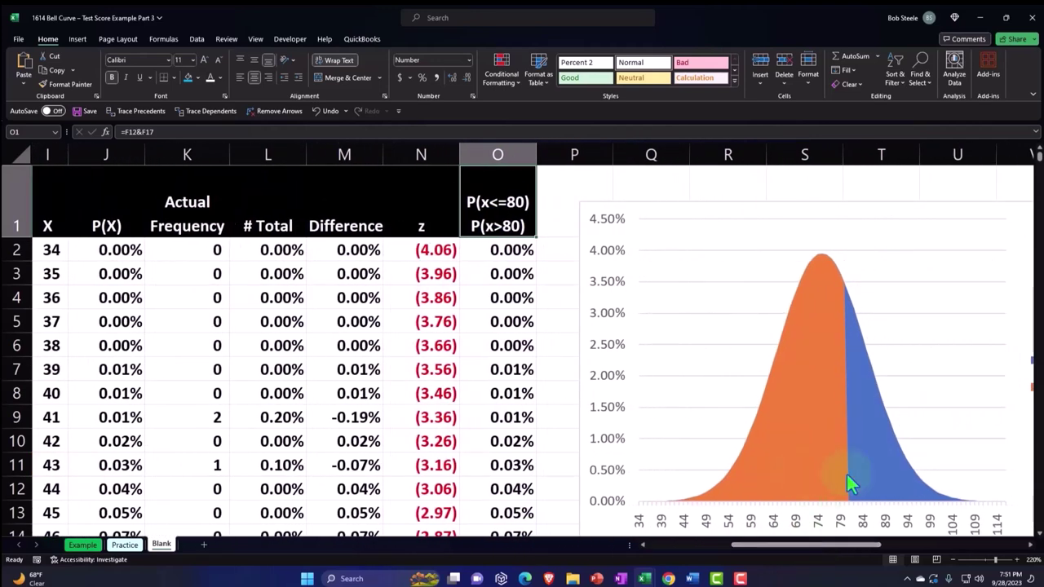
drag(820, 552, 861, 552)
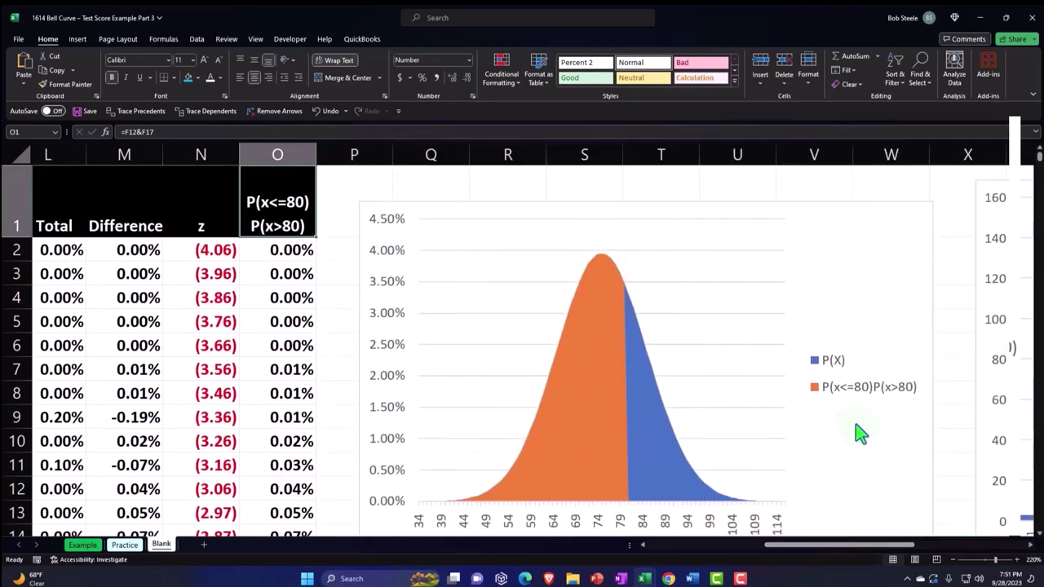
click(890, 244)
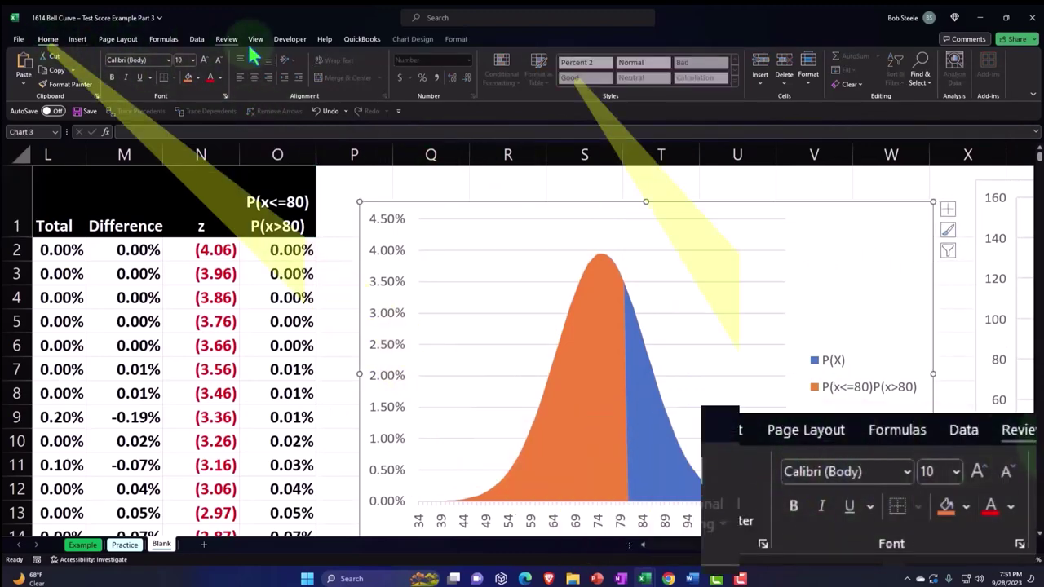
Rename the P(X) chart series to P(x>80) by pointing its name at F17.
click(413, 39)
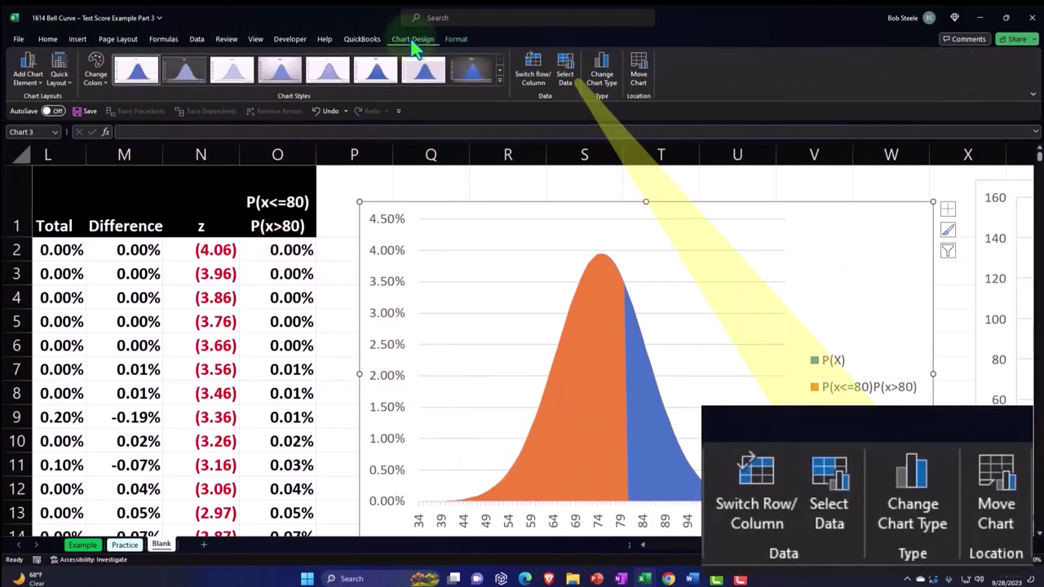
click(568, 80)
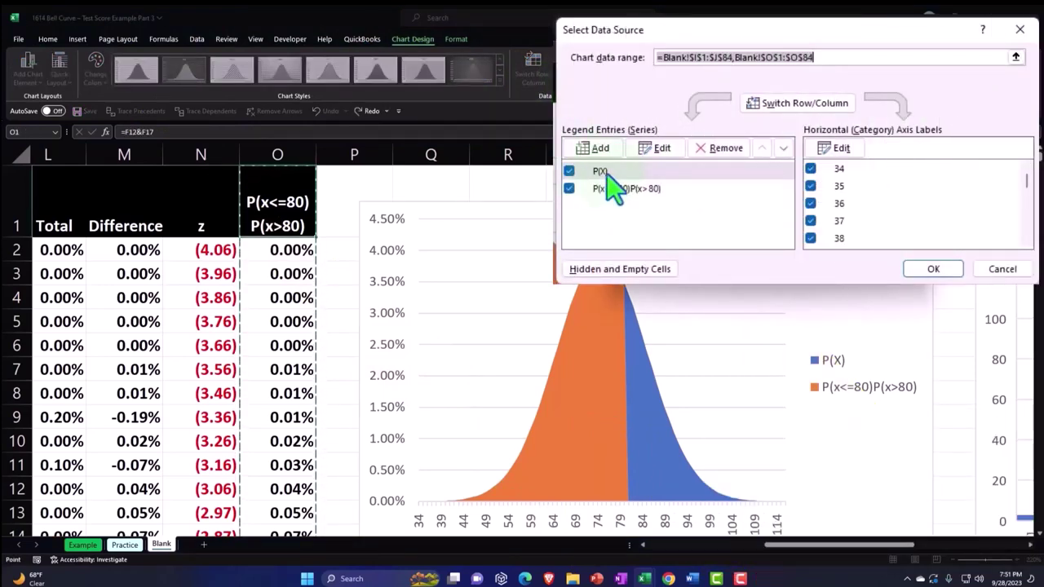
click(657, 149)
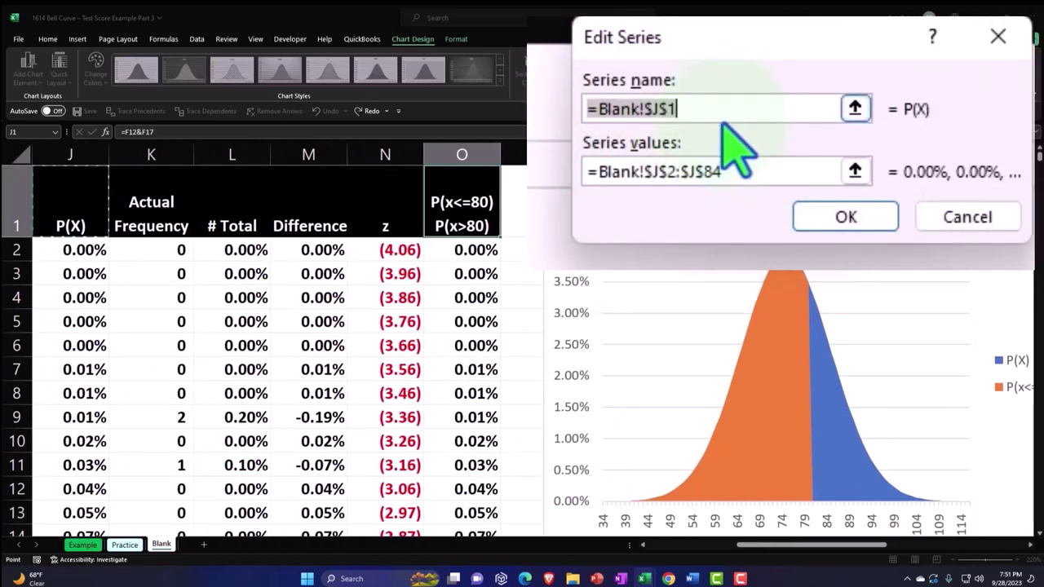
key(BackSpace)
click(406, 396)
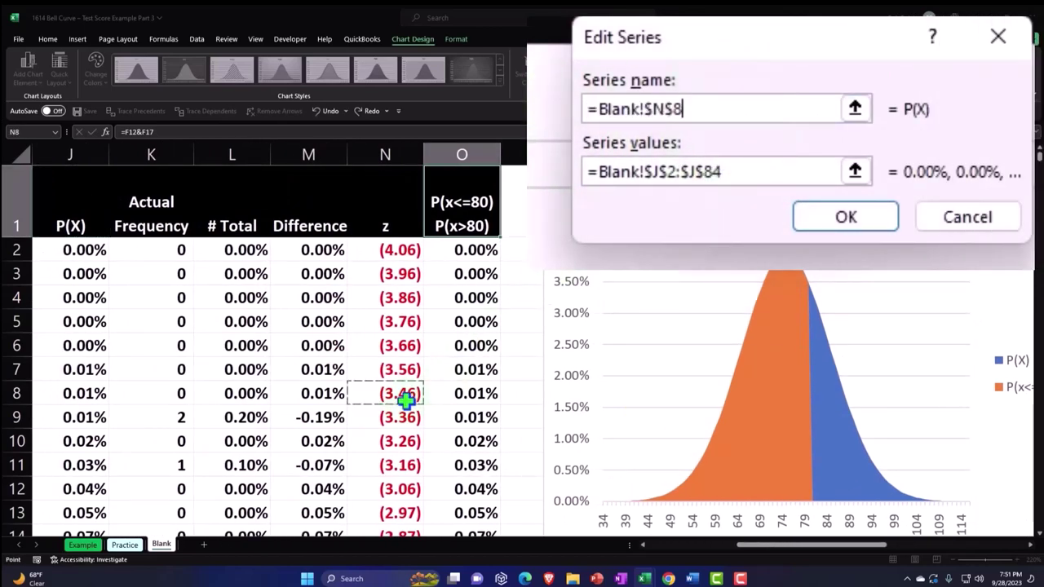
key(Left)
key(Left)
key(Left)
key(Left)
key(Left)
key(Left)
key(Left)
key(Left)
key(Left)
key(Left)
key(Left)
key(Down)
key(Down)
key(Down)
key(Down)
key(Down)
key(Down)
key(Down)
key(Down)
key(Down)
key(Down)
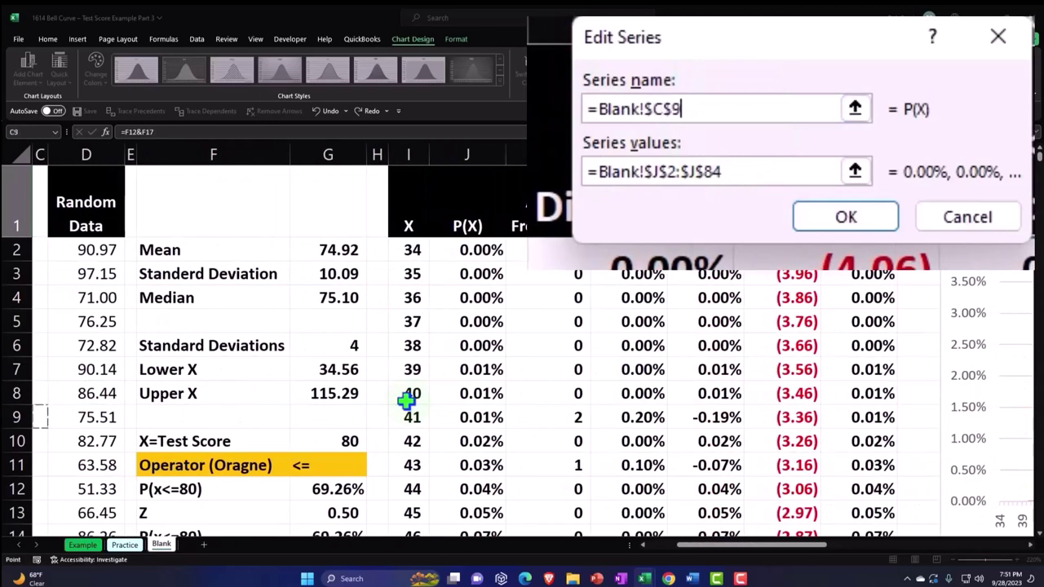
key(Down)
key(Right)
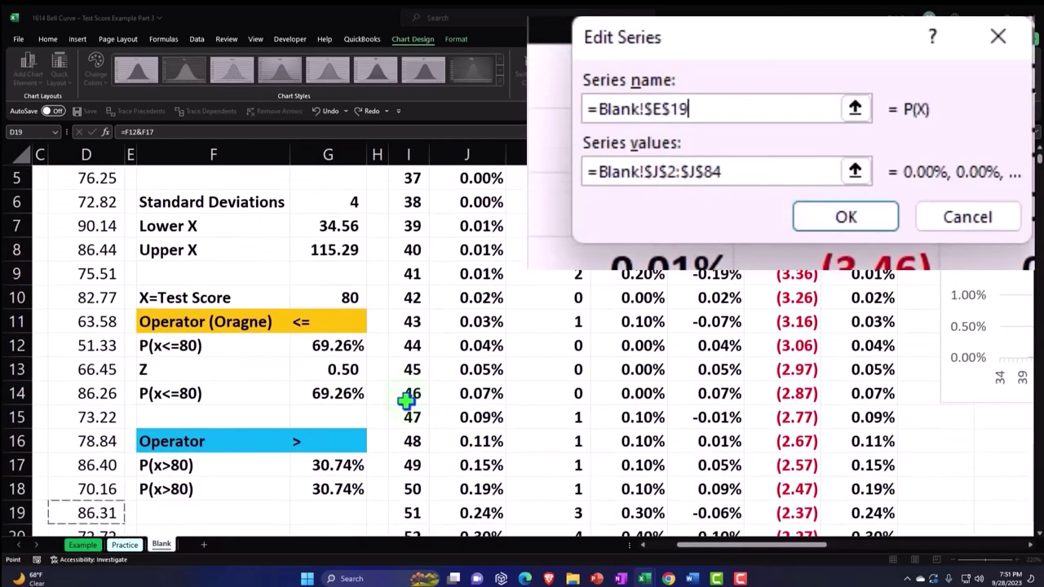
key(Right)
key(Right)
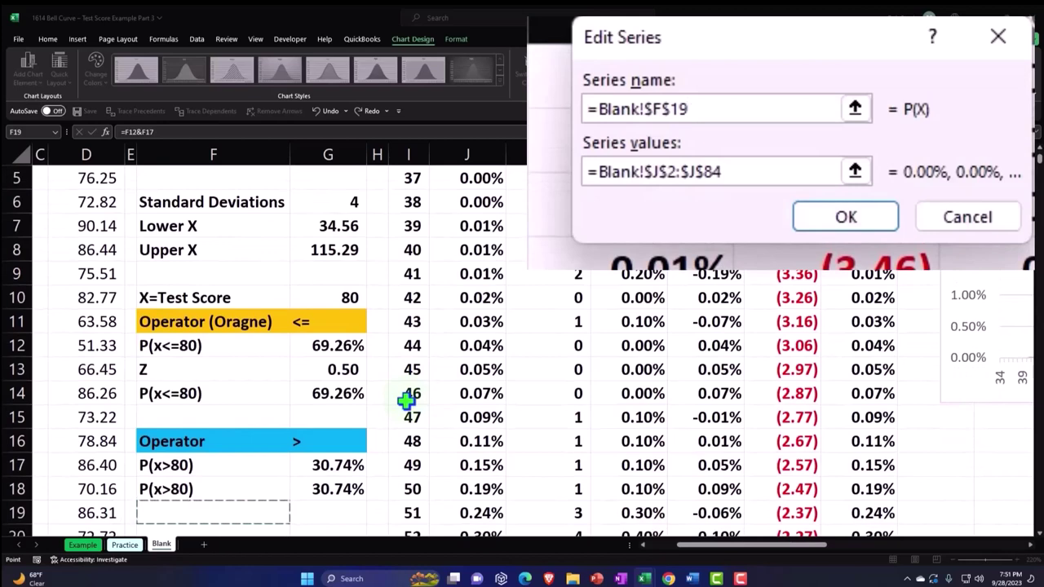
key(Up)
key(Up)
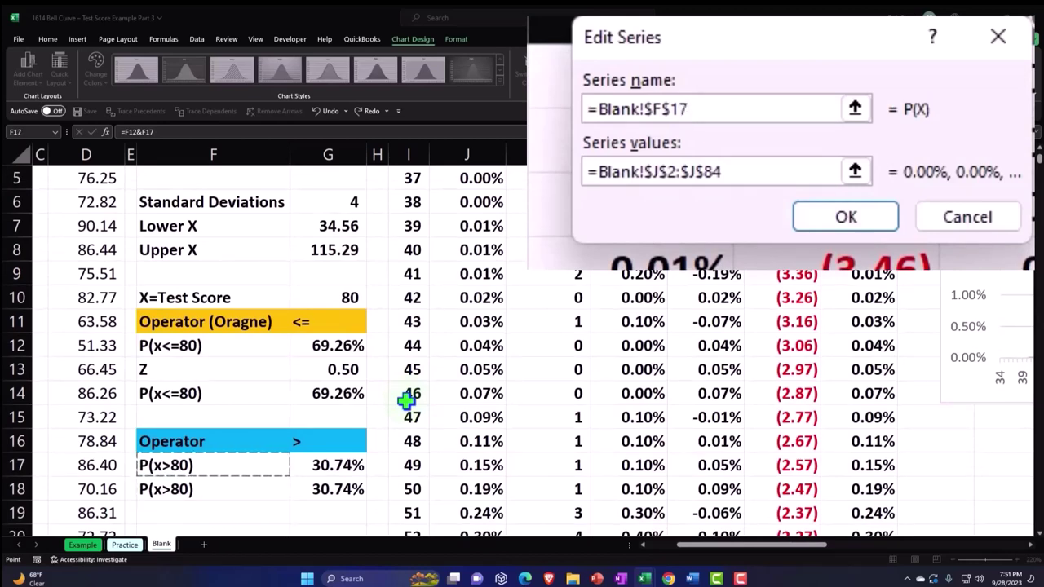
click(806, 215)
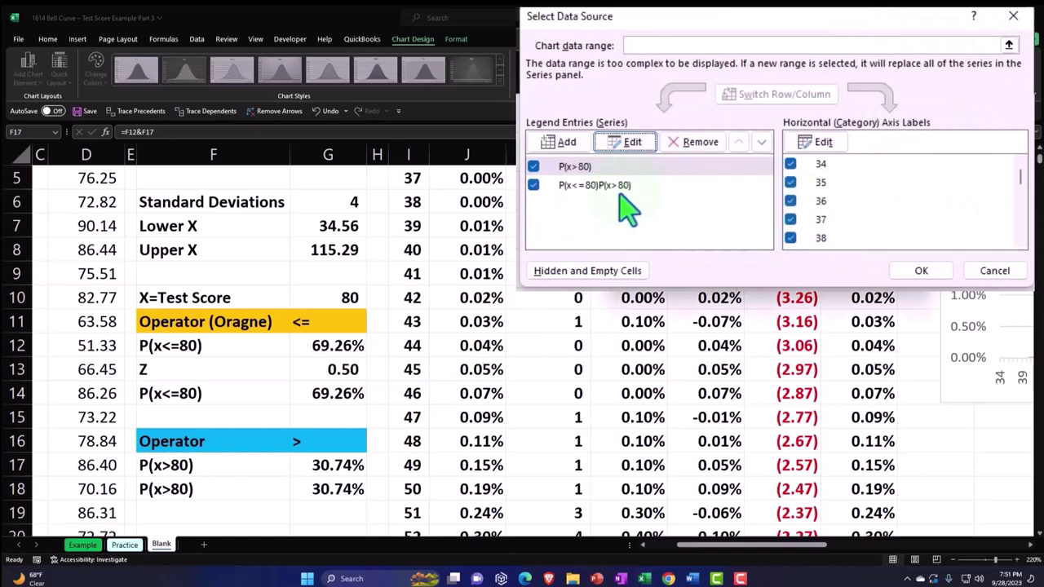
Name the combined series P(x<=80) from F12 and accept the two-series data source.
click(618, 189)
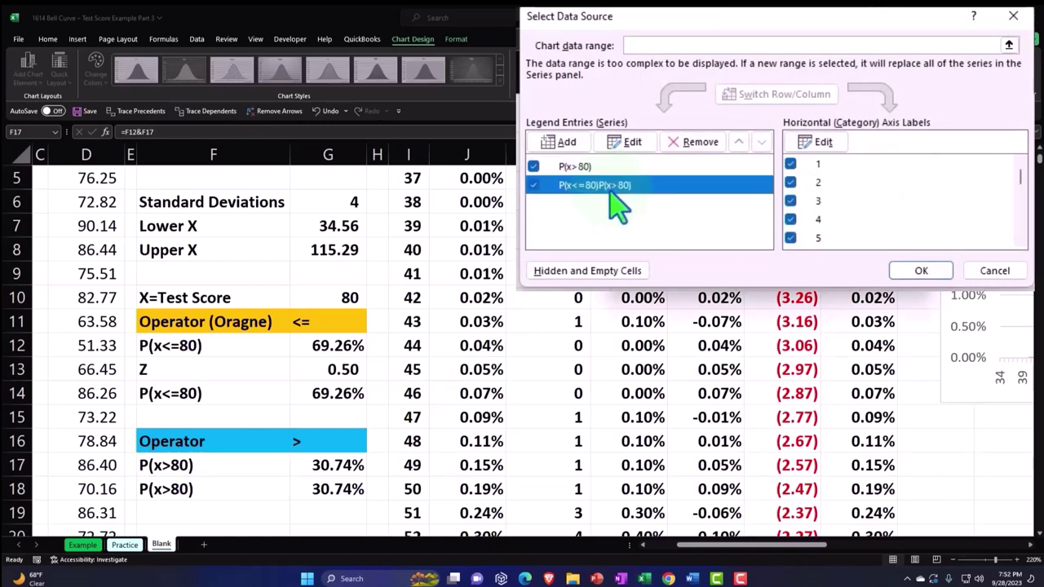
click(632, 144)
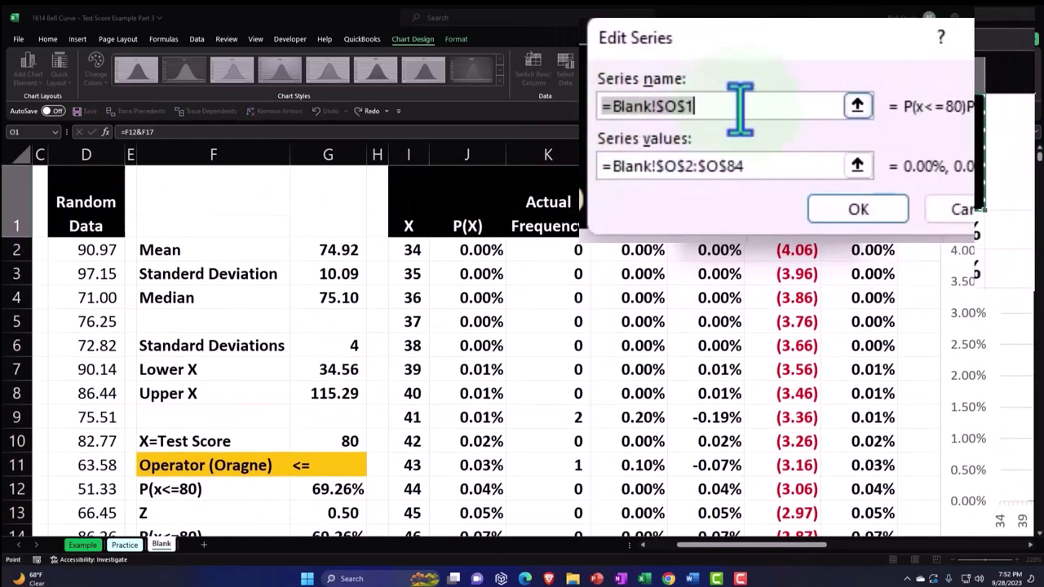
key(BackSpace)
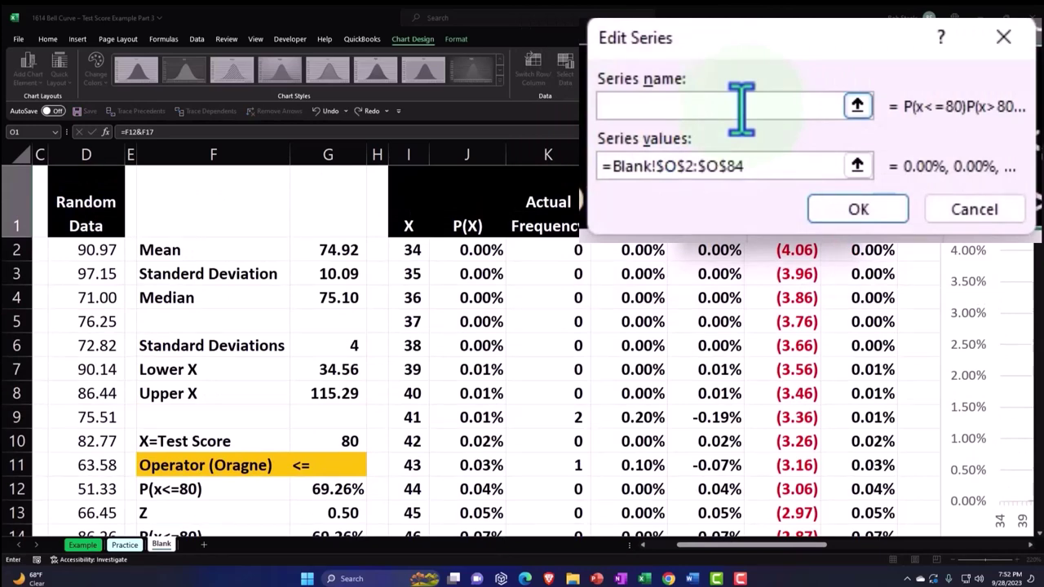
scroll(298, 407, down, 1)
click(243, 418)
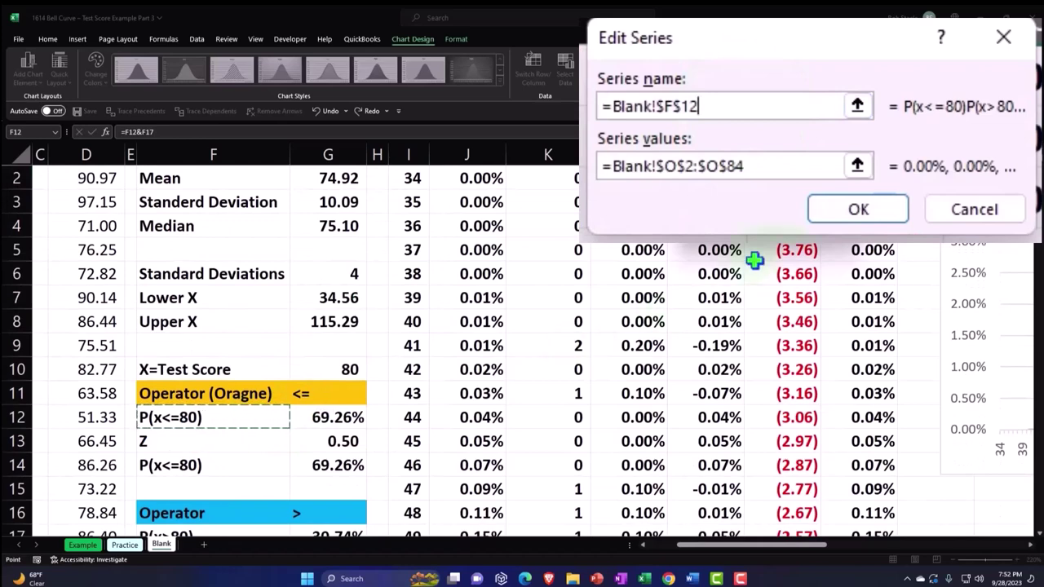
click(860, 210)
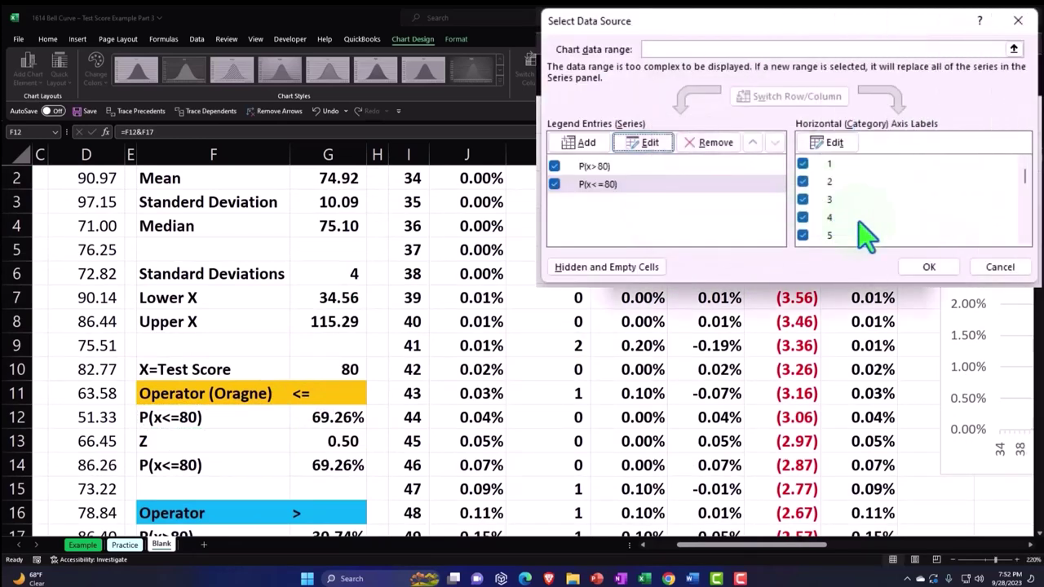
click(926, 269)
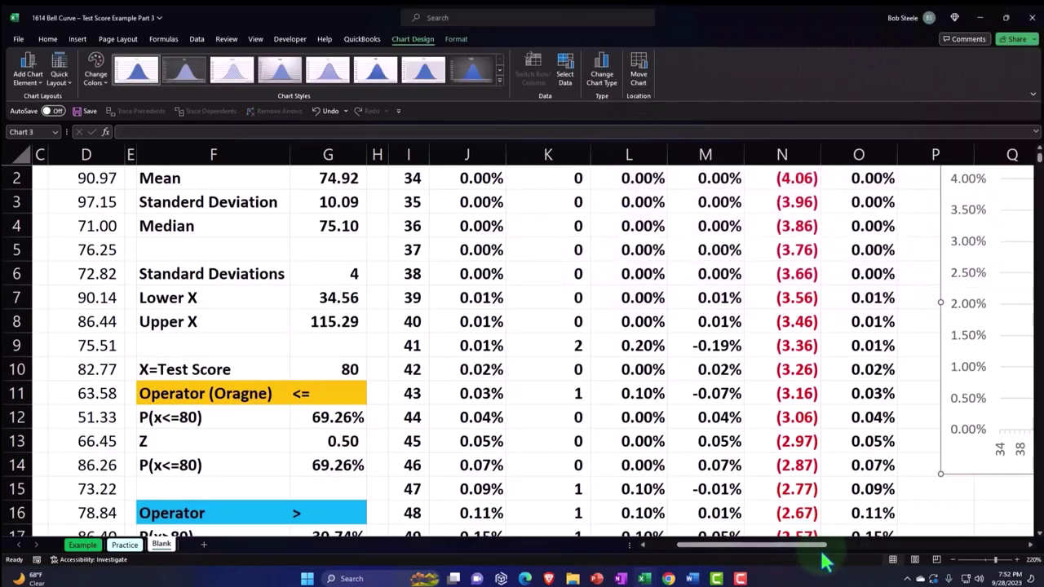
drag(820, 552, 904, 550)
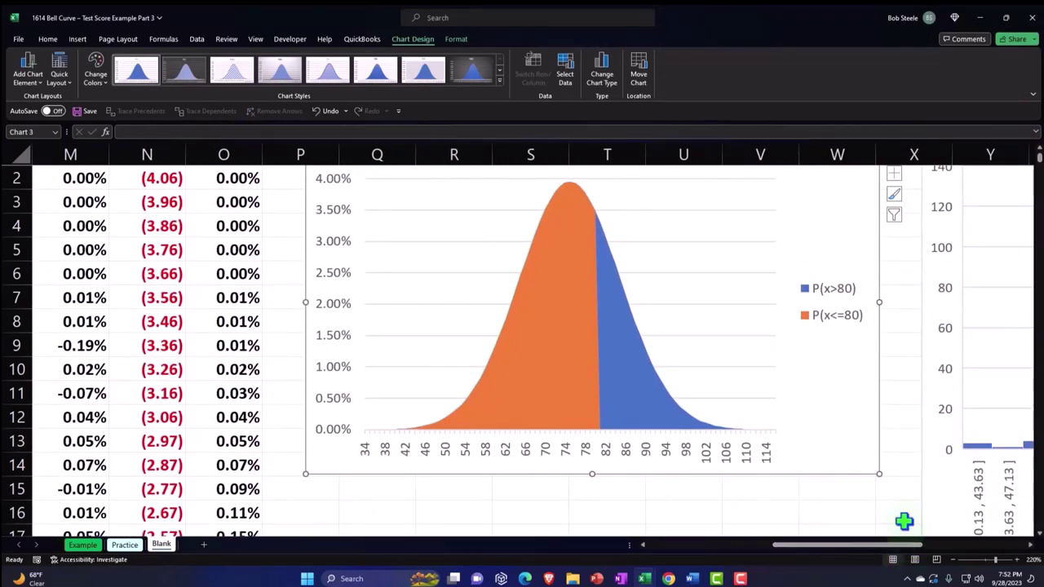
scroll(787, 497, up, 1)
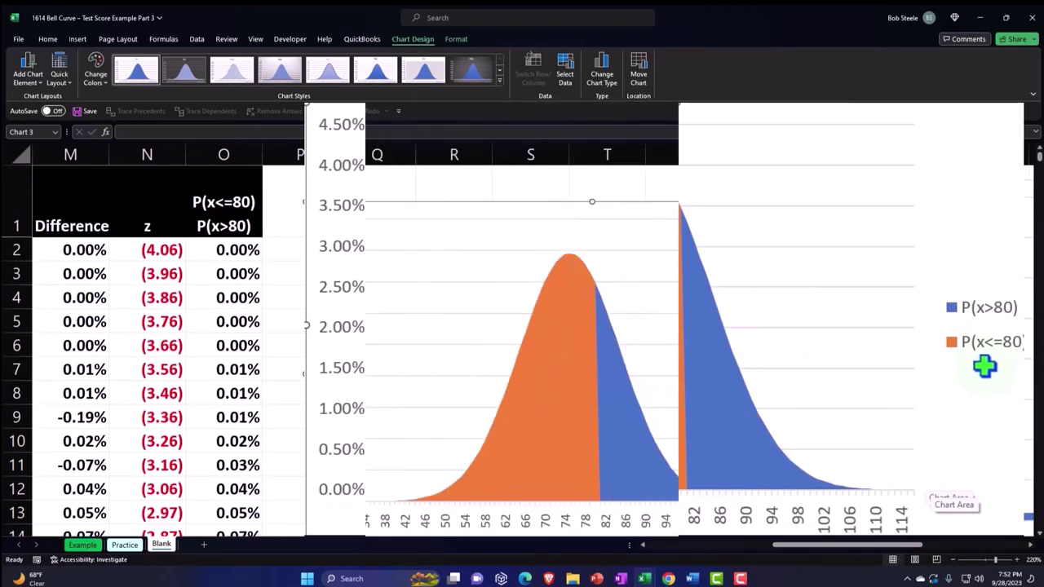
scroll(905, 383, down, 1)
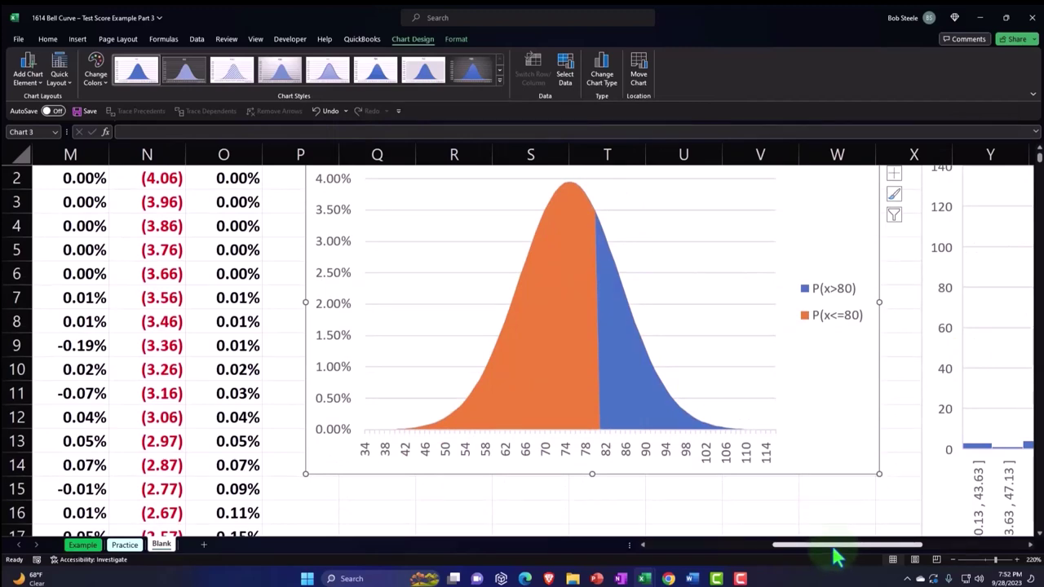
drag(833, 551, 732, 552)
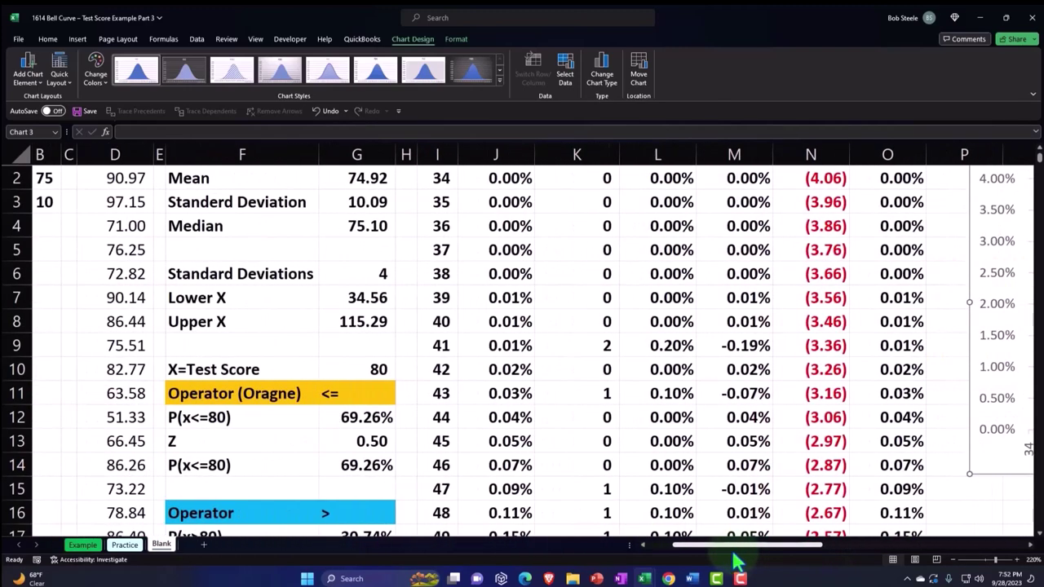
click(315, 403)
scroll(310, 401, down, 4)
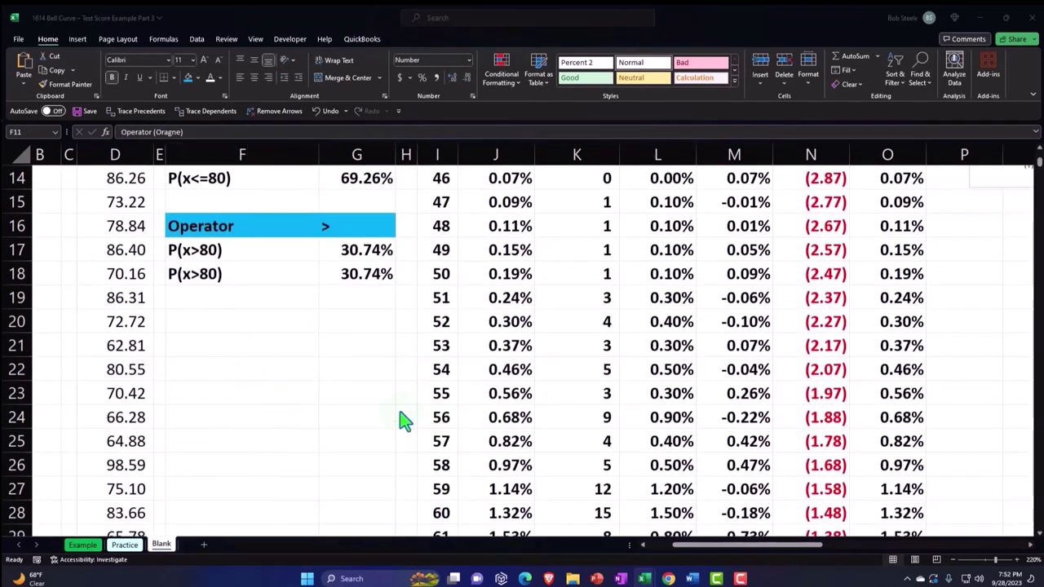
Label F19 'z' and enter the z-score formula =(G10-G2)/G3 in G19.
click(221, 296)
text(z)
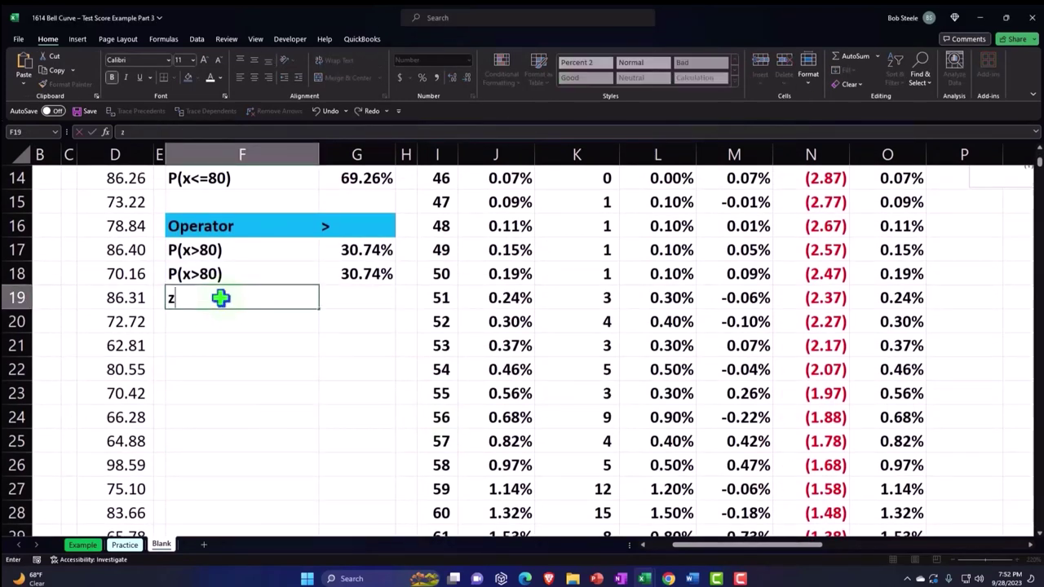
key(Tab)
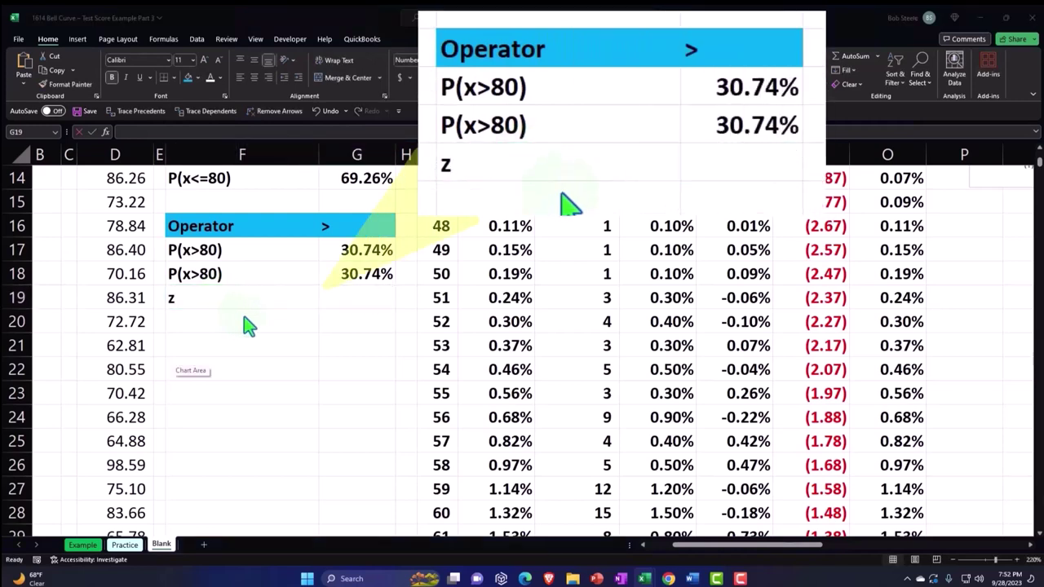
scroll(280, 349, up, 3)
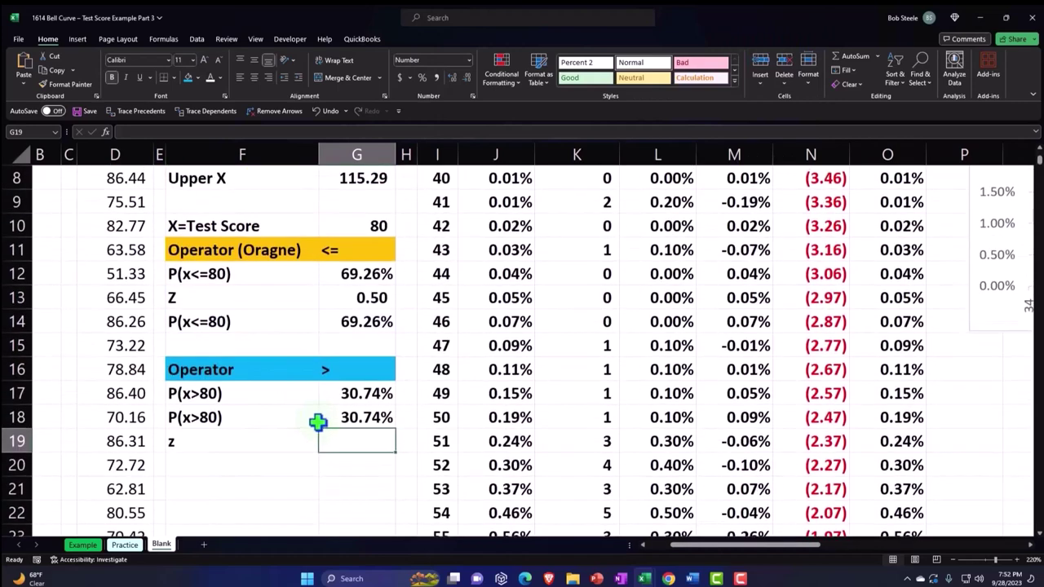
text(=()
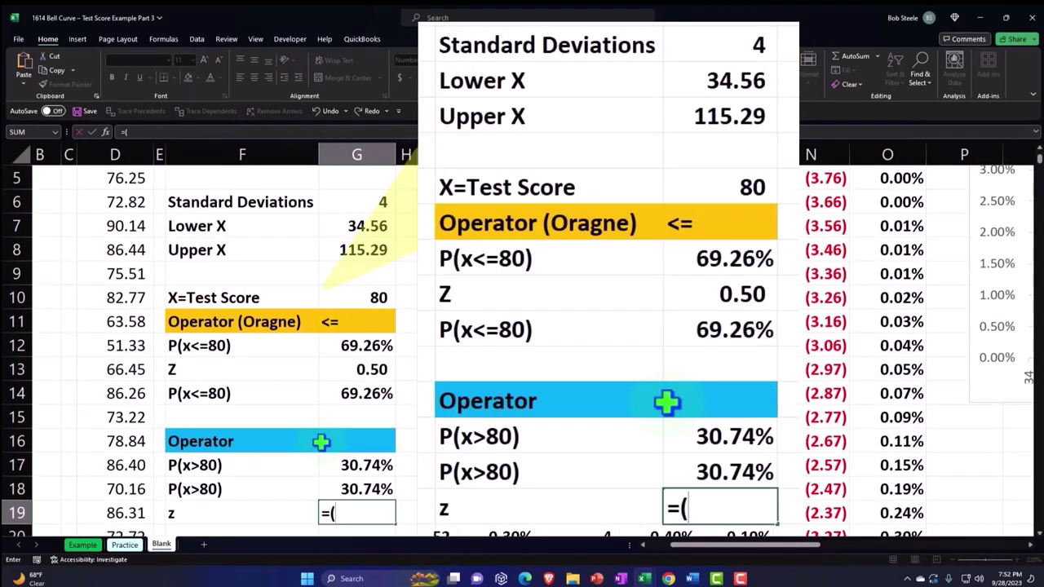
click(359, 296)
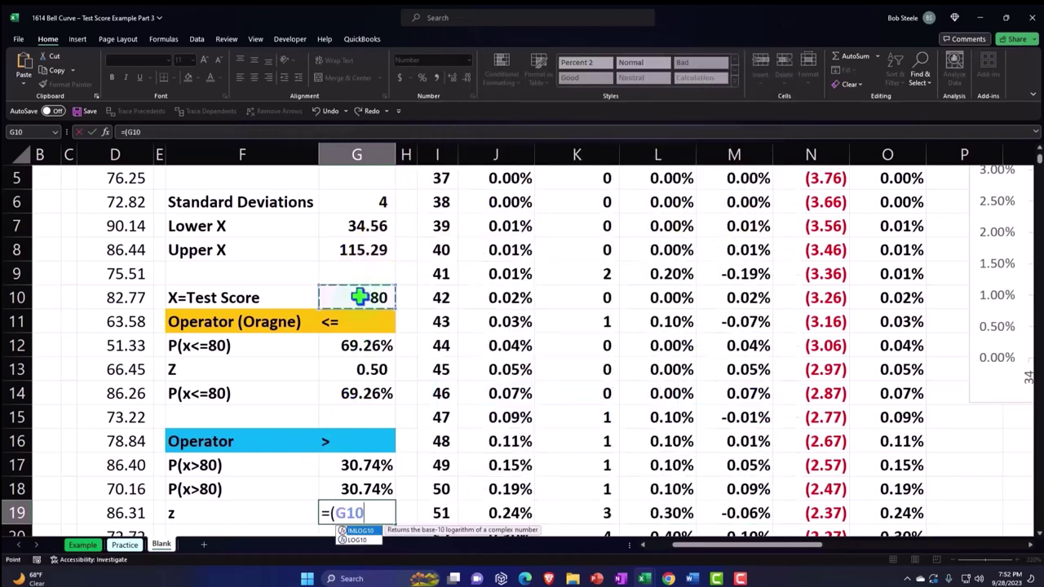
text(-)
scroll(358, 297, up, 2)
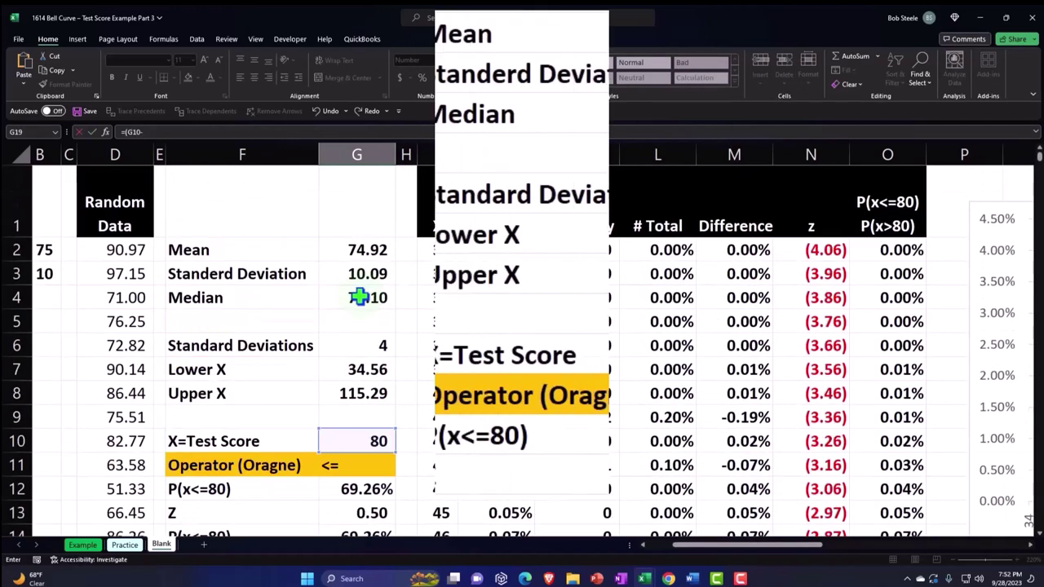
click(367, 250)
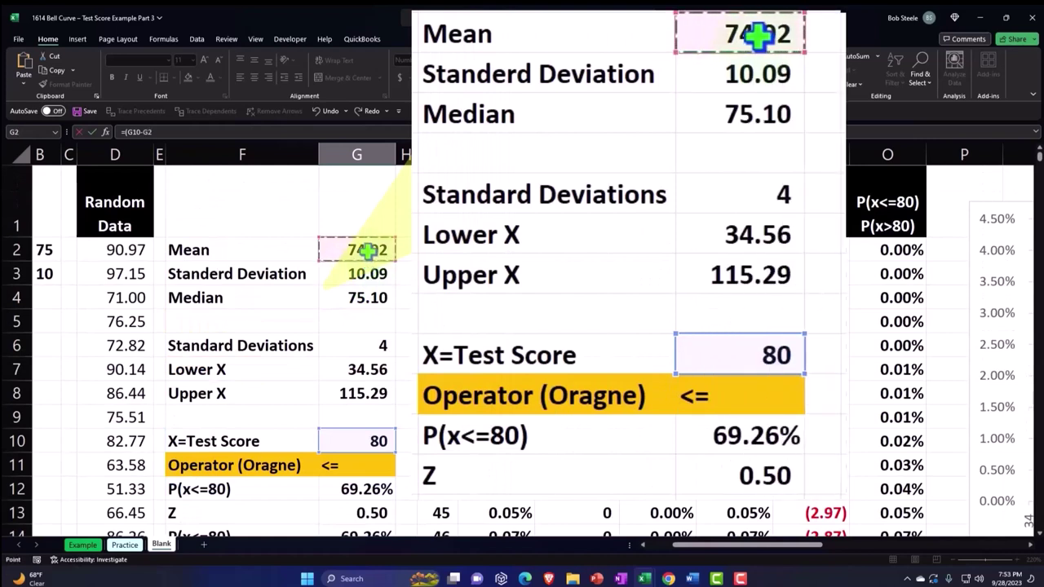
text()/)
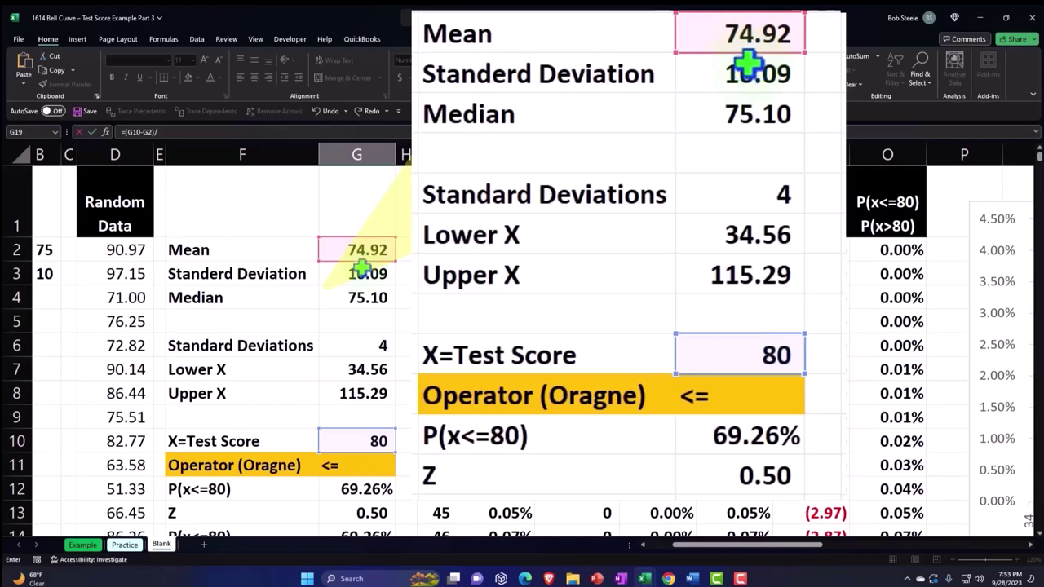
scroll(395, 356, down, 1)
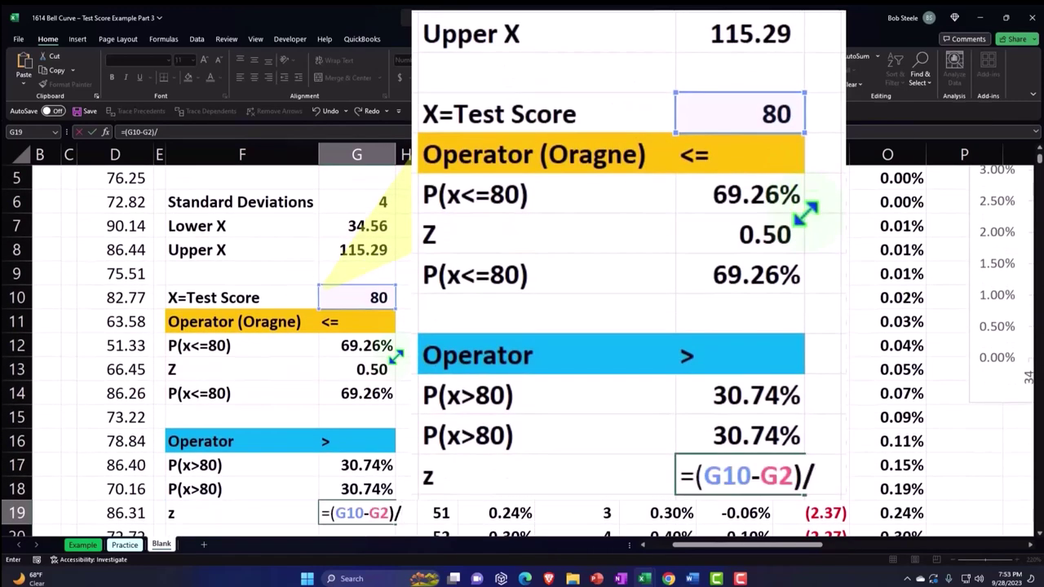
scroll(396, 356, up, 2)
click(376, 274)
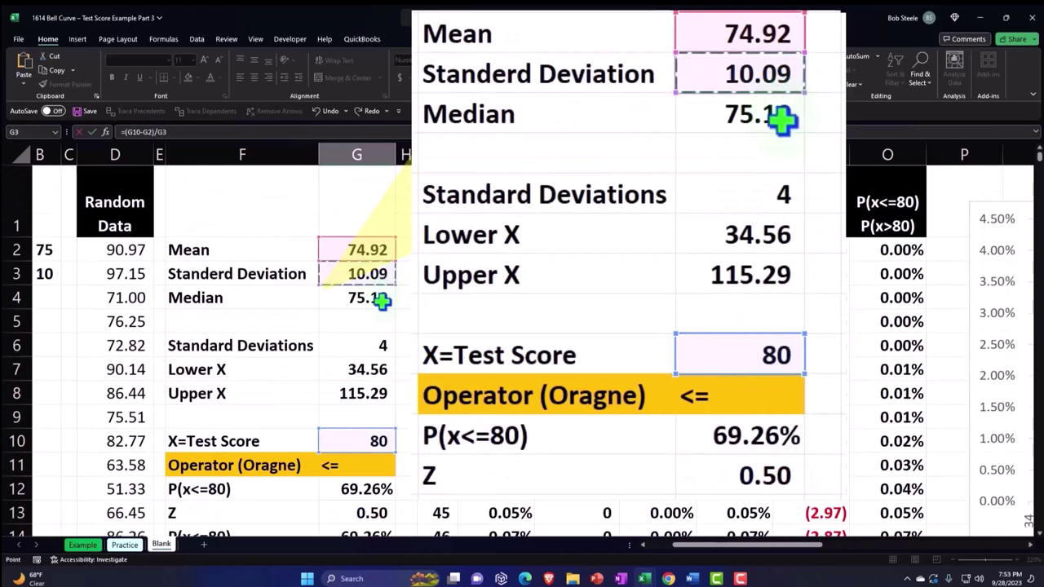
scroll(381, 301, down, 2)
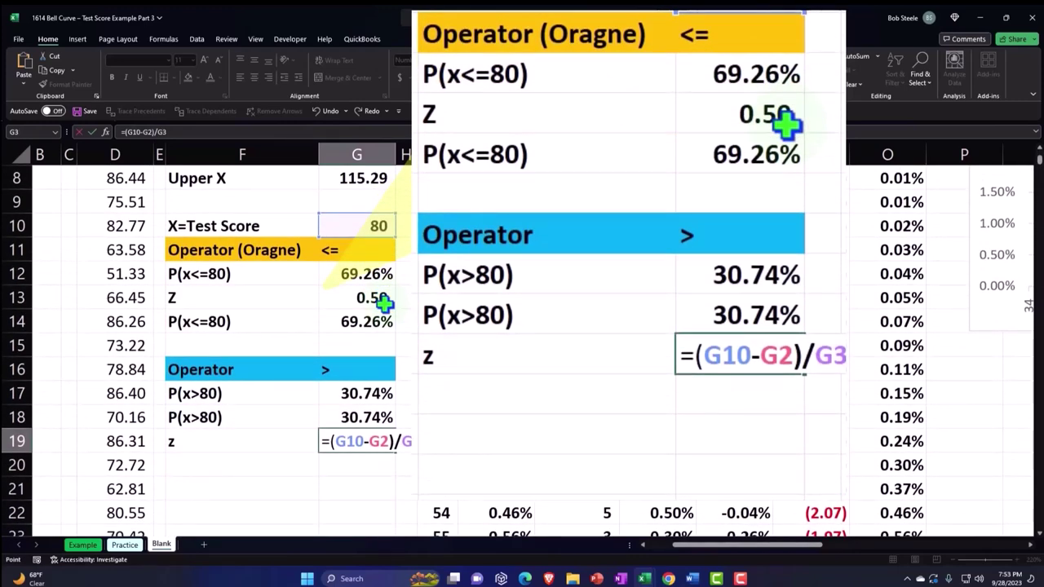
key(Return)
Display the z-score in G19 with two decimals as 0.50.
key(Up)
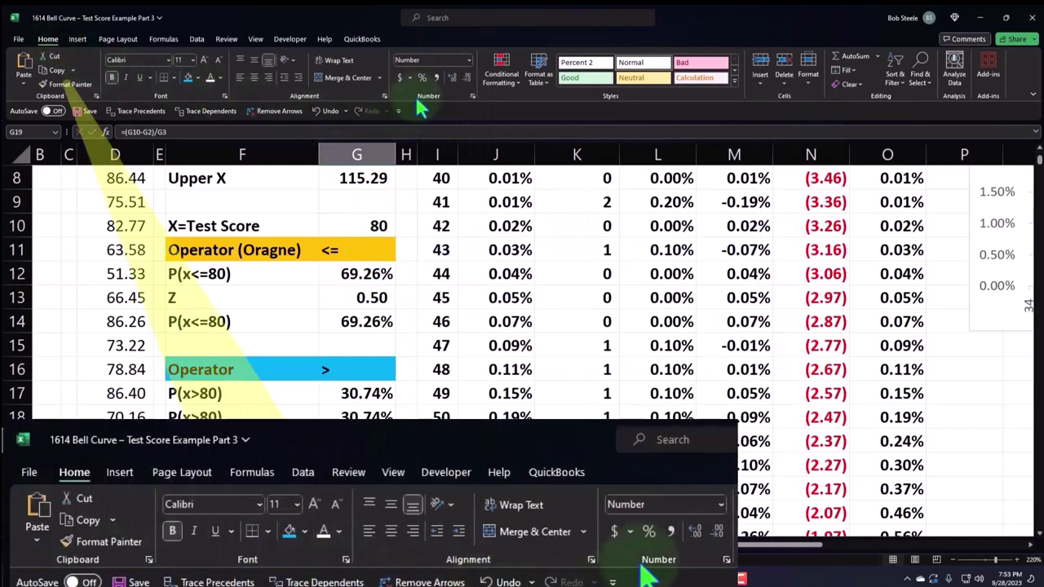
click(450, 80)
click(450, 80)
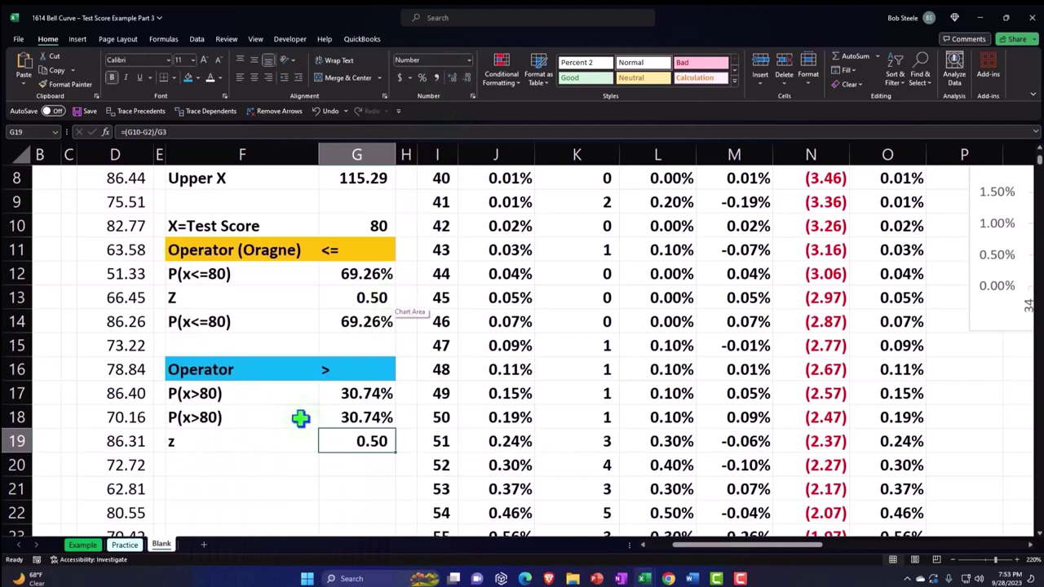
click(227, 460)
Label F20 P(x>80) by referencing the label in F18.
text(=)
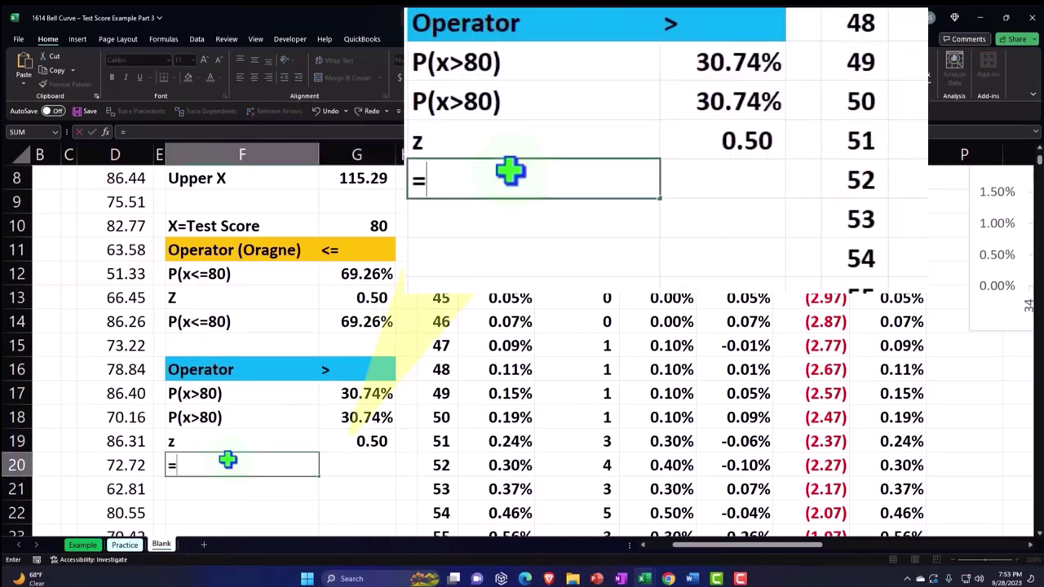
key(Up)
key(Up)
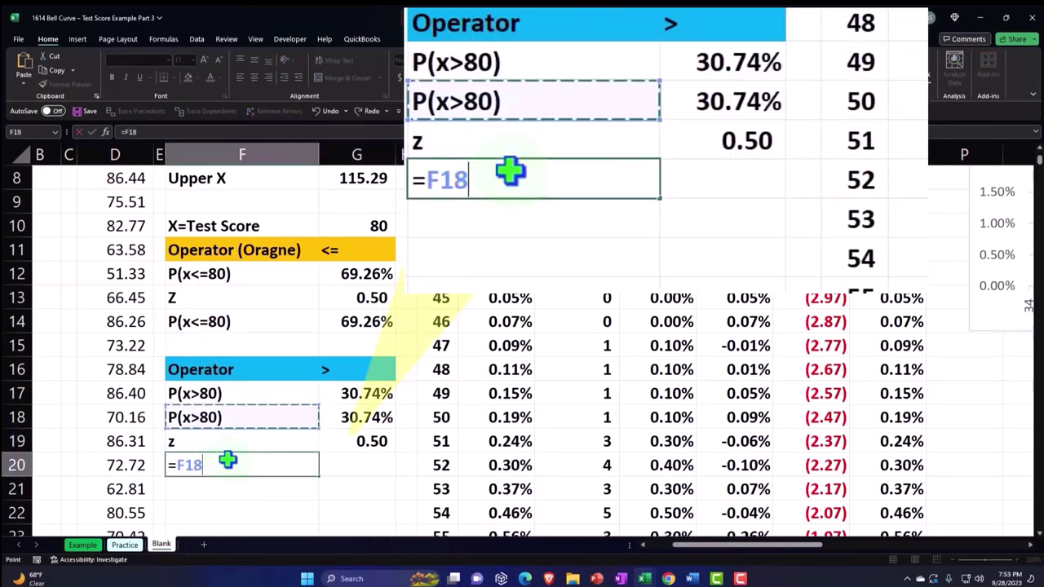
key(Return)
key(Up)
key(Right)
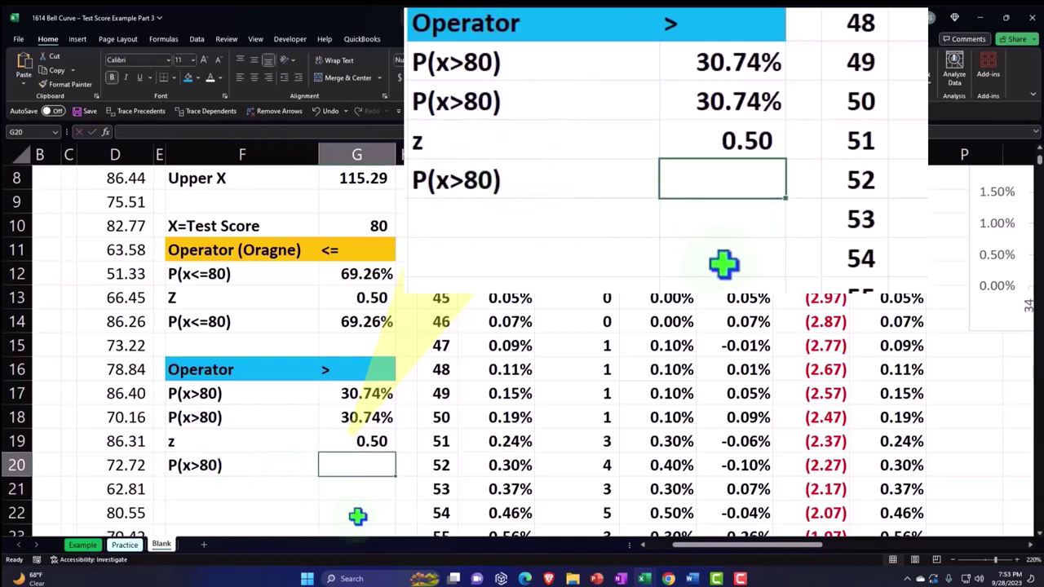
Enter =NORM.S.DIST(G19,1) in G20 using the z value.
text(=)
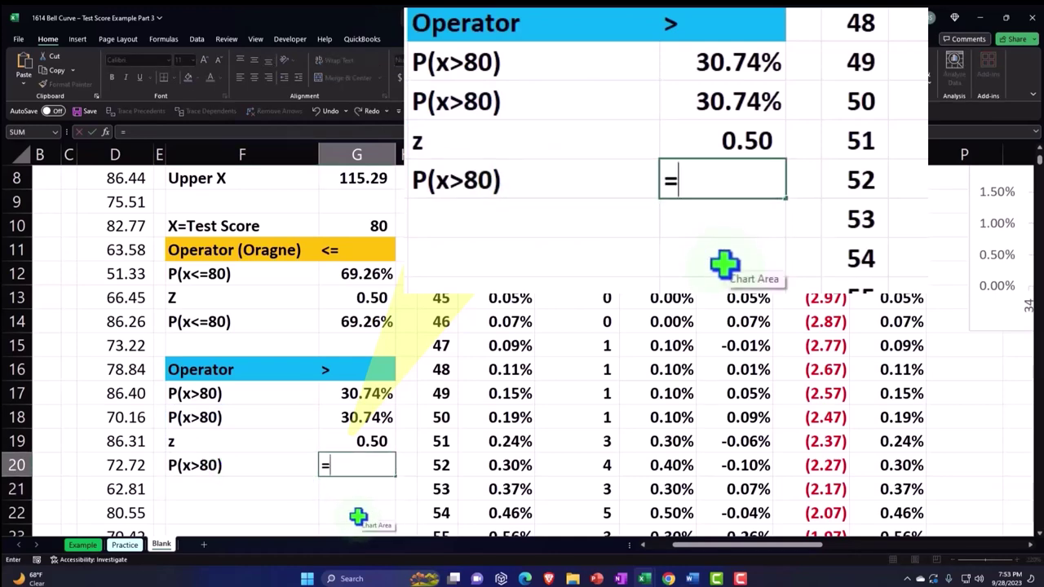
text(norm)
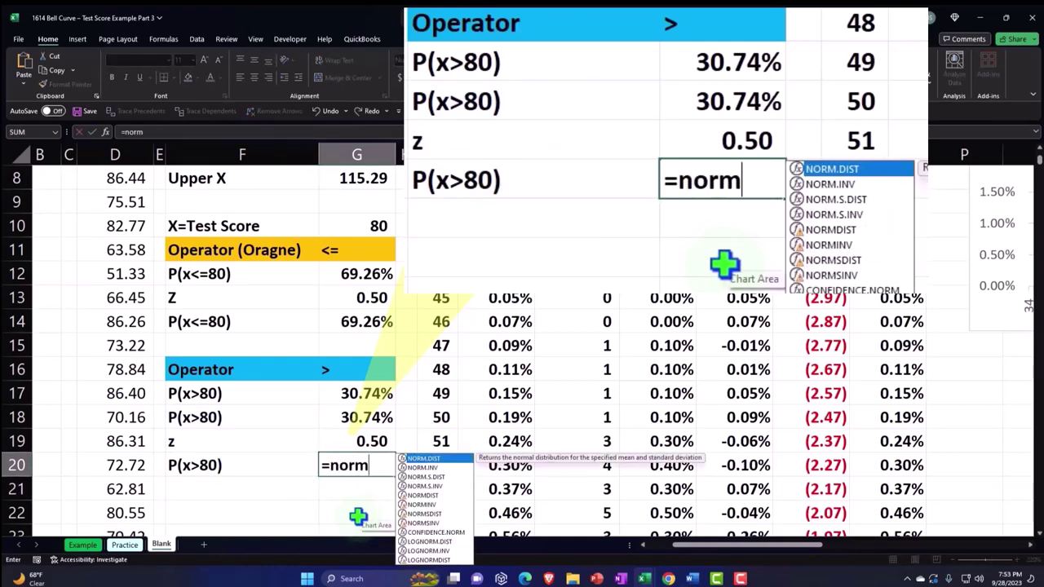
text(.s)
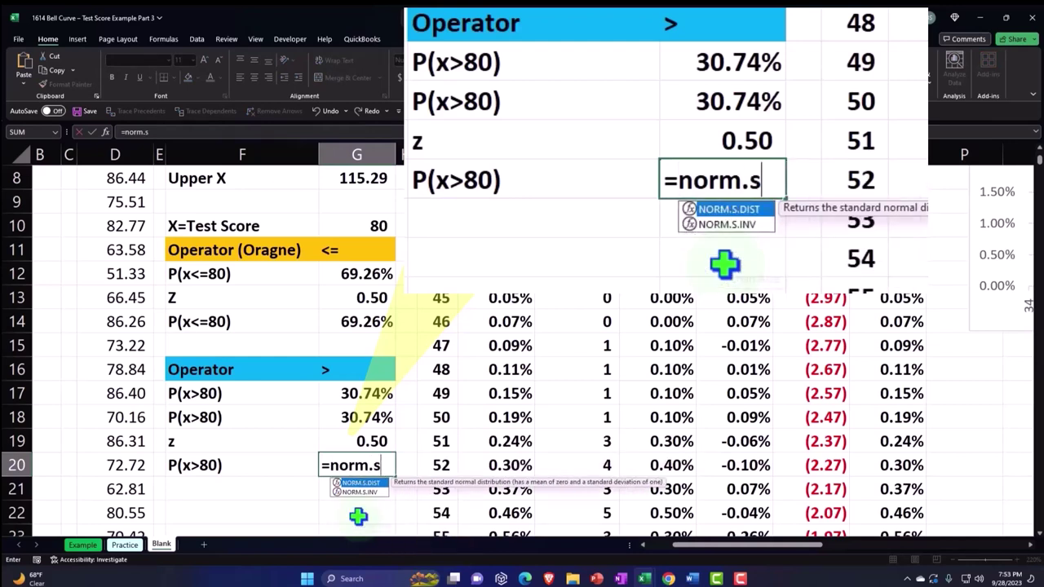
key(Tab)
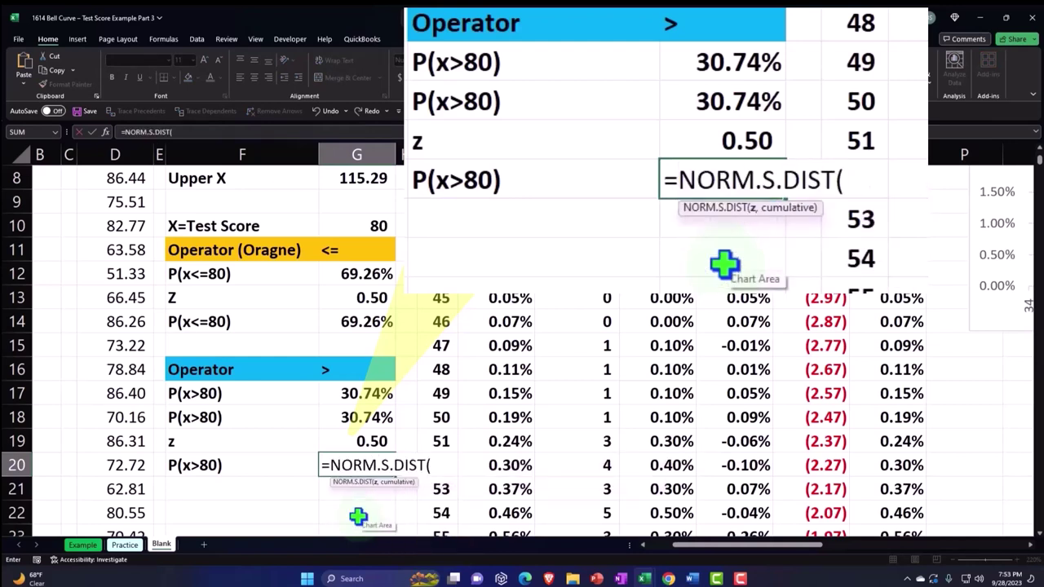
click(369, 441)
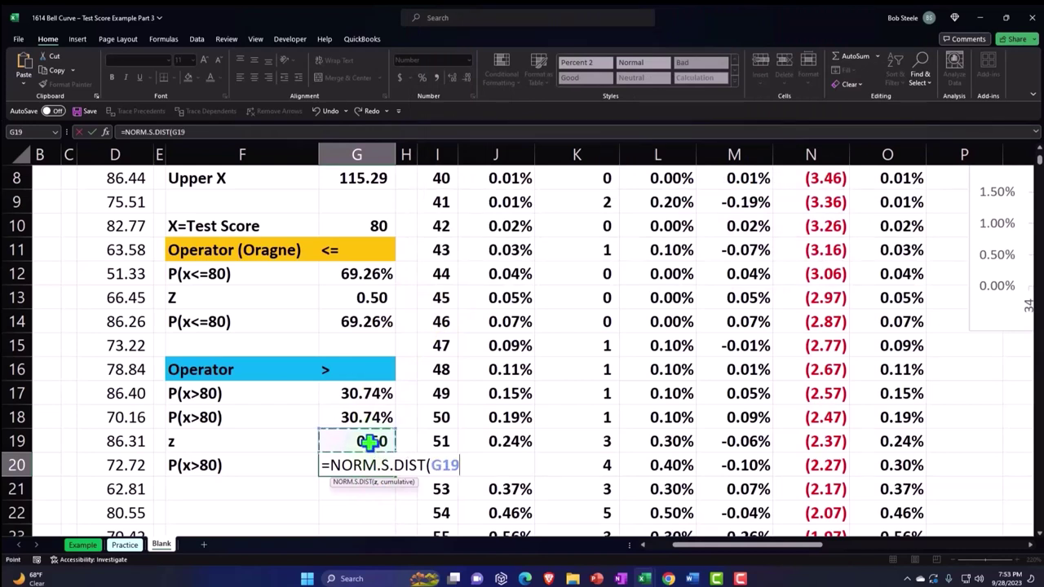
text(,)
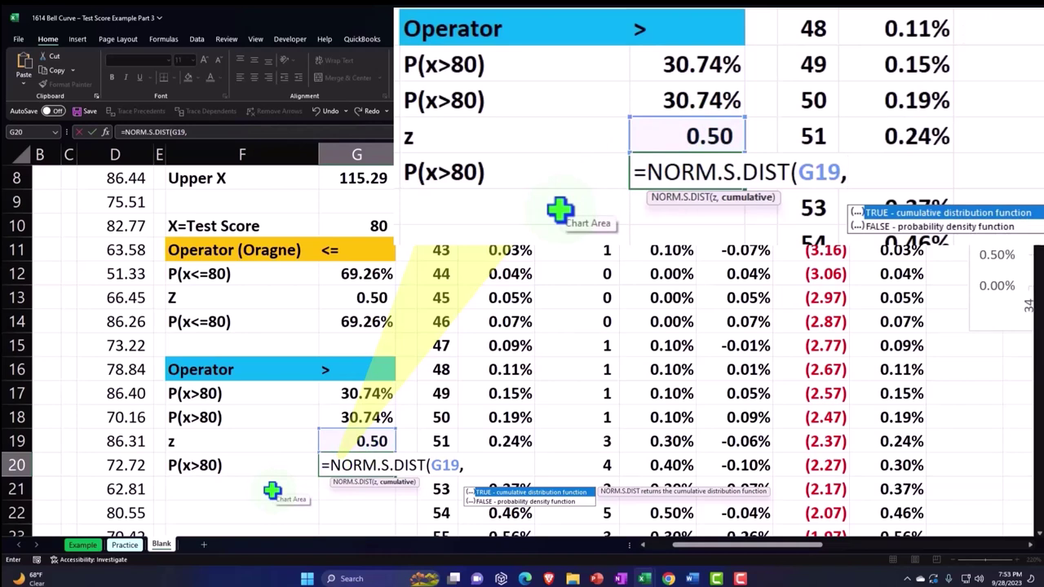
text(1))
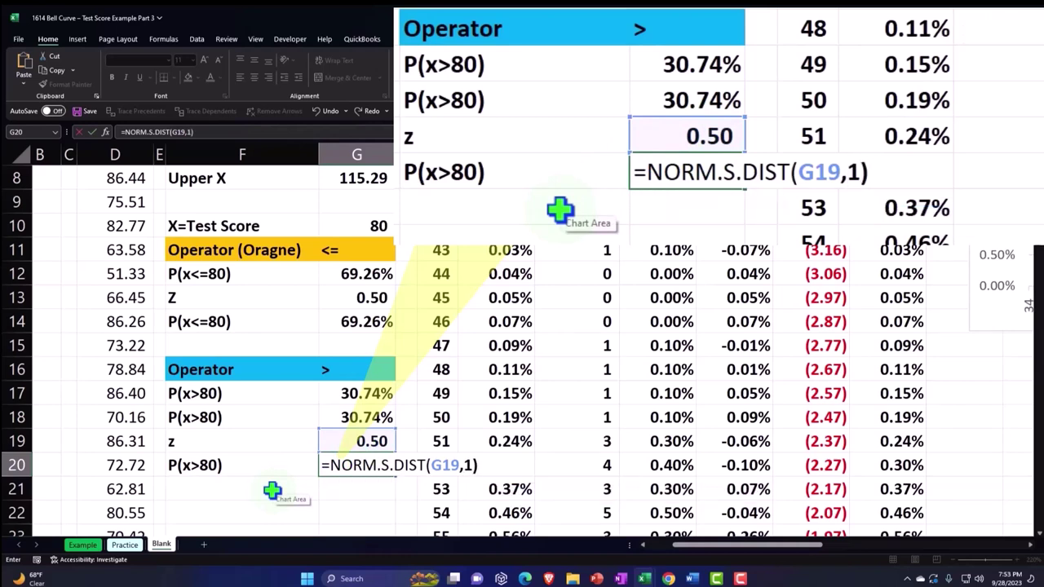
key(Return)
Format G20 as a two-decimal percentage (69.26%) and compare it with G18.
click(345, 462)
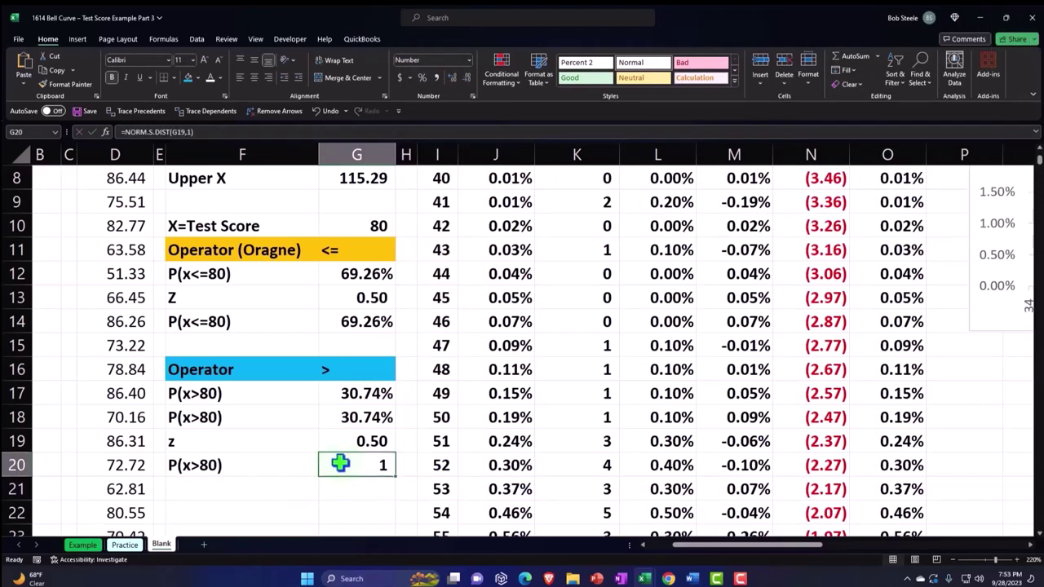
click(421, 78)
click(452, 77)
click(452, 78)
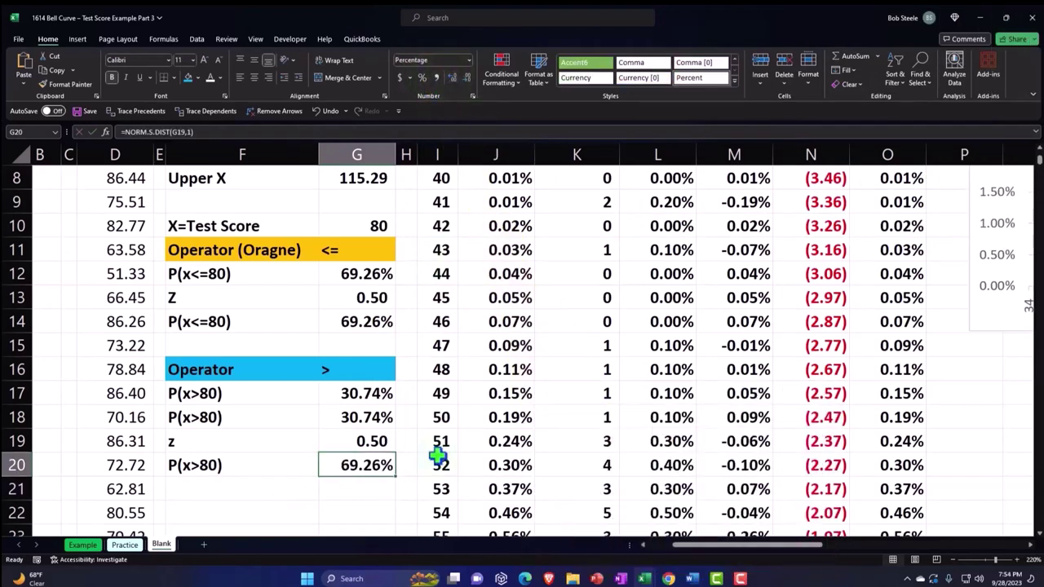
ctrl+click(366, 419)
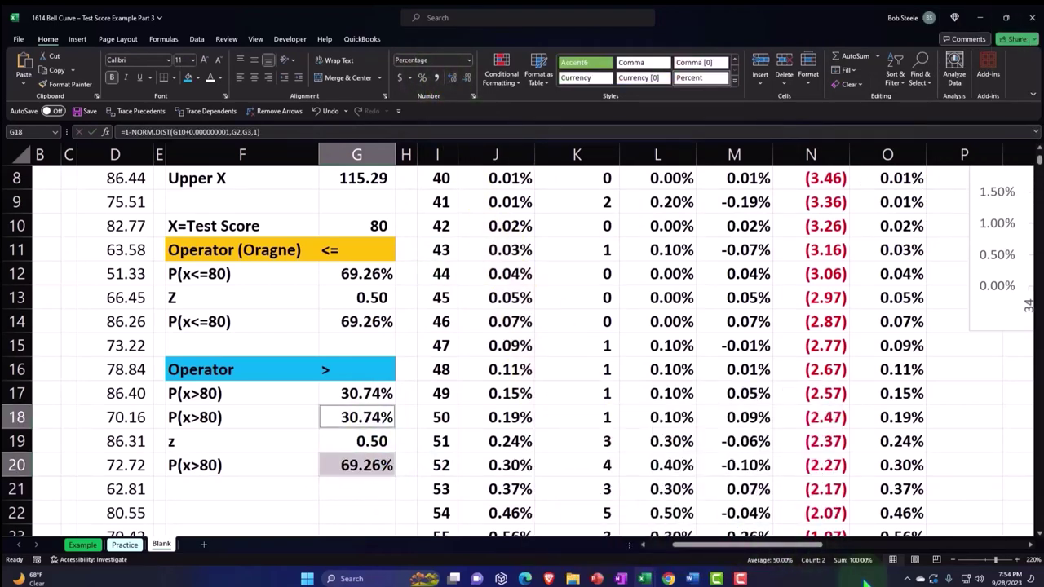
click(348, 486)
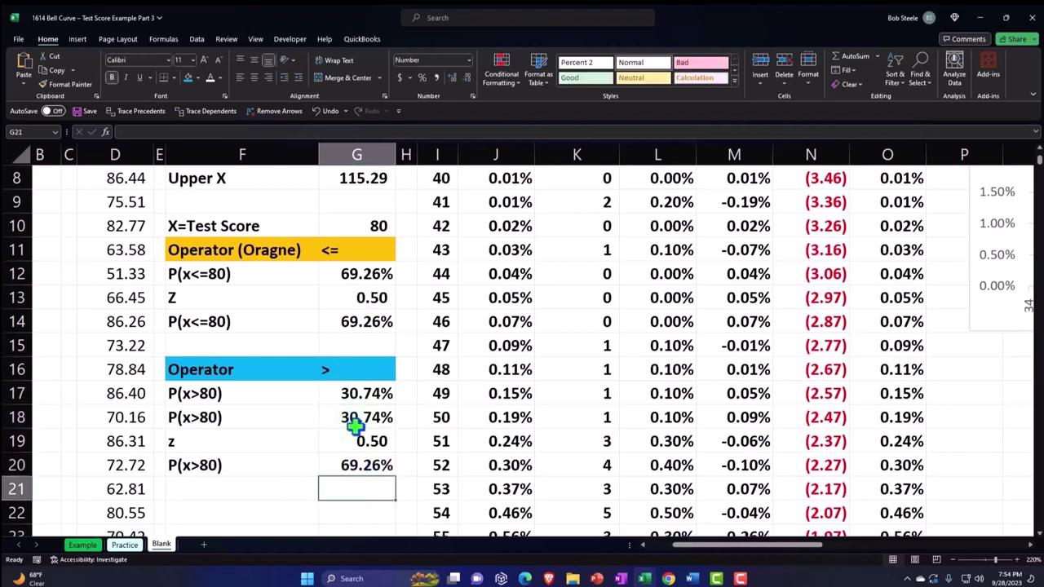
Prefix G20's formula with 1- so it reads =1-NORM.S.DIST(G19,1), showing 30.74%.
double_click(349, 462)
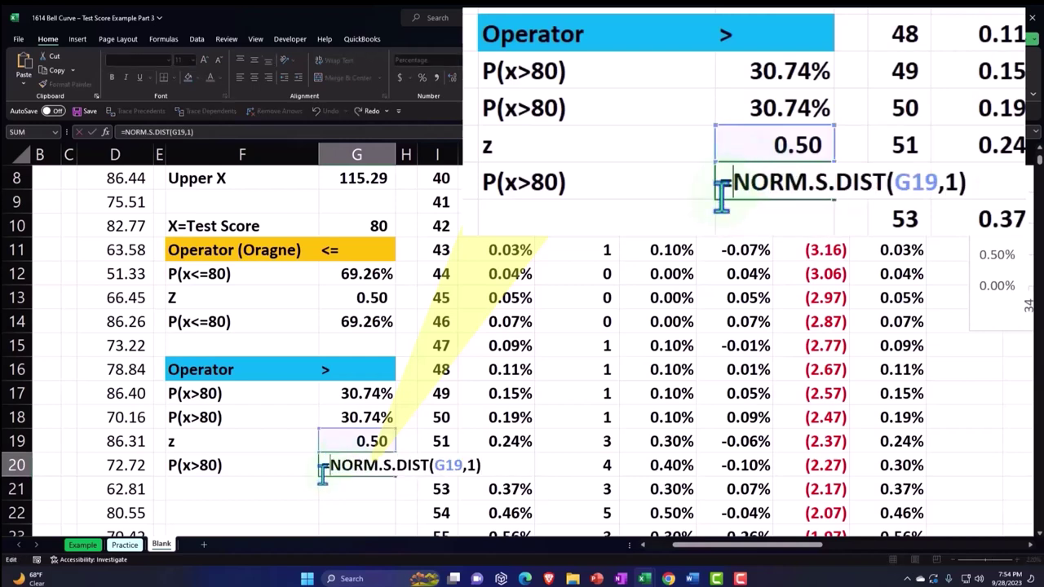
text(1-)
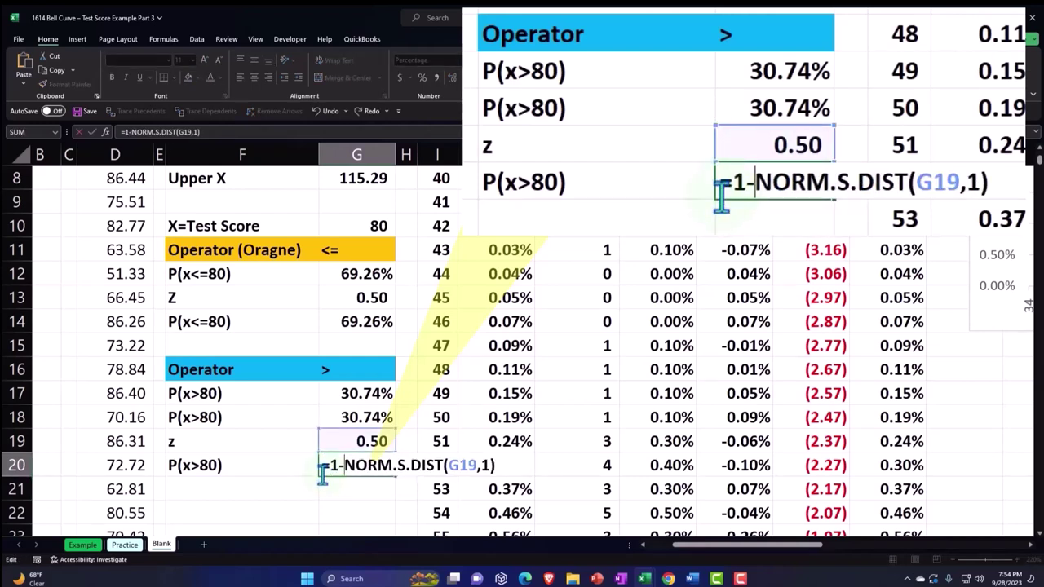
key(Return)
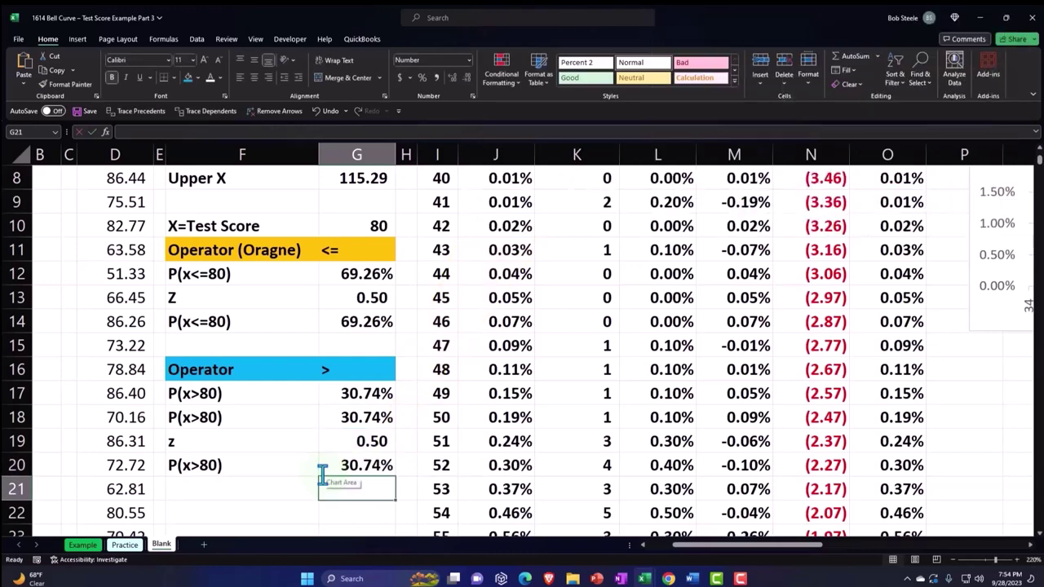
click(218, 503)
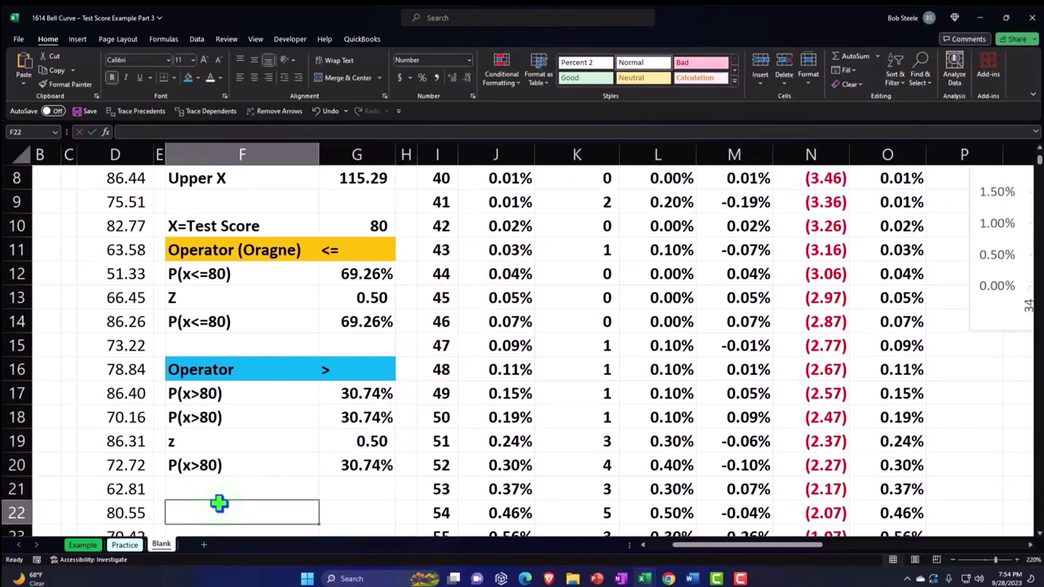
Add a Lower row in F22 with the value 75.
text(P)
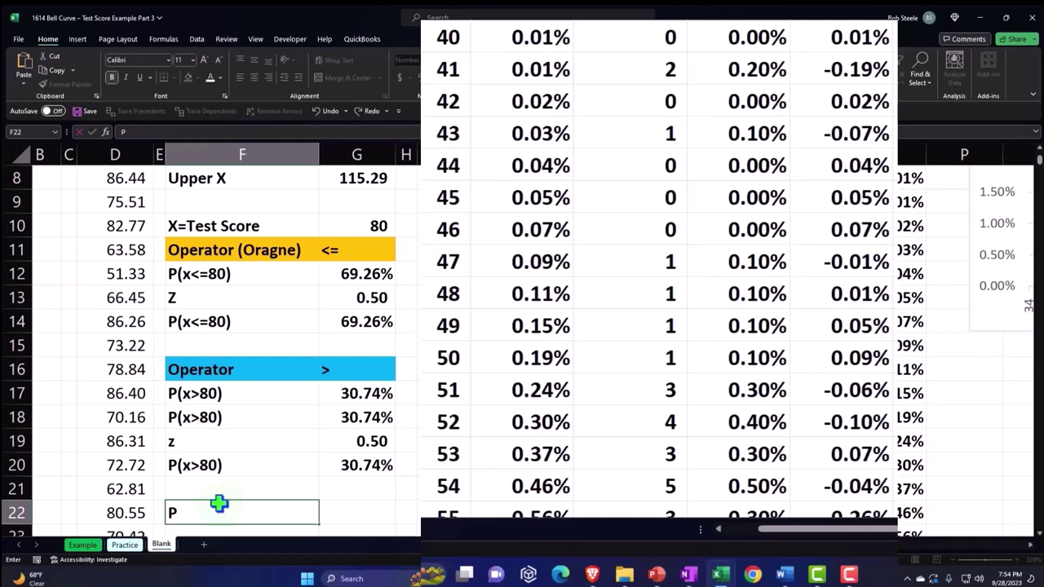
key(BackSpace)
text(Lower)
key(Tab)
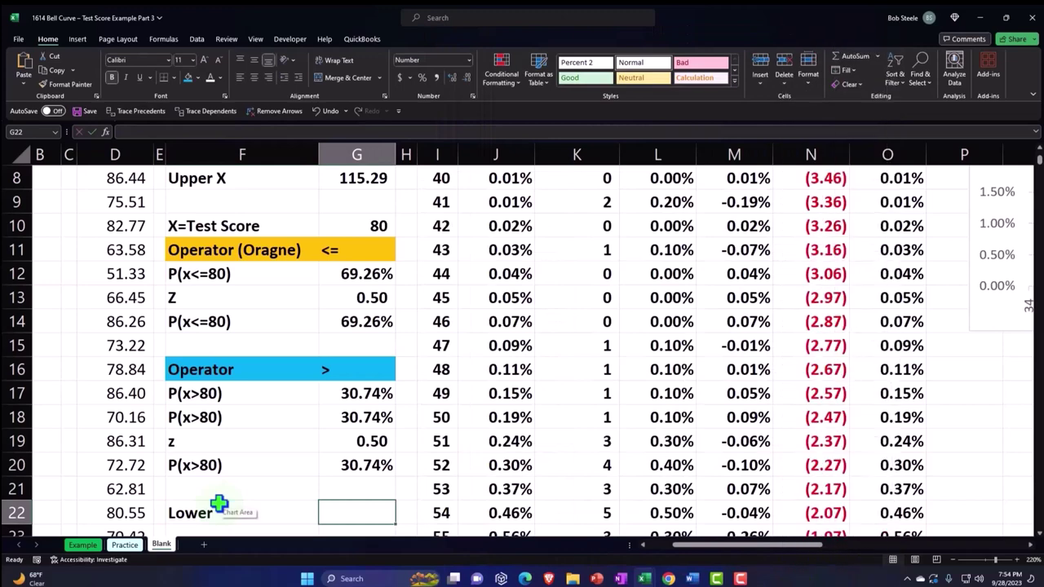
text(75)
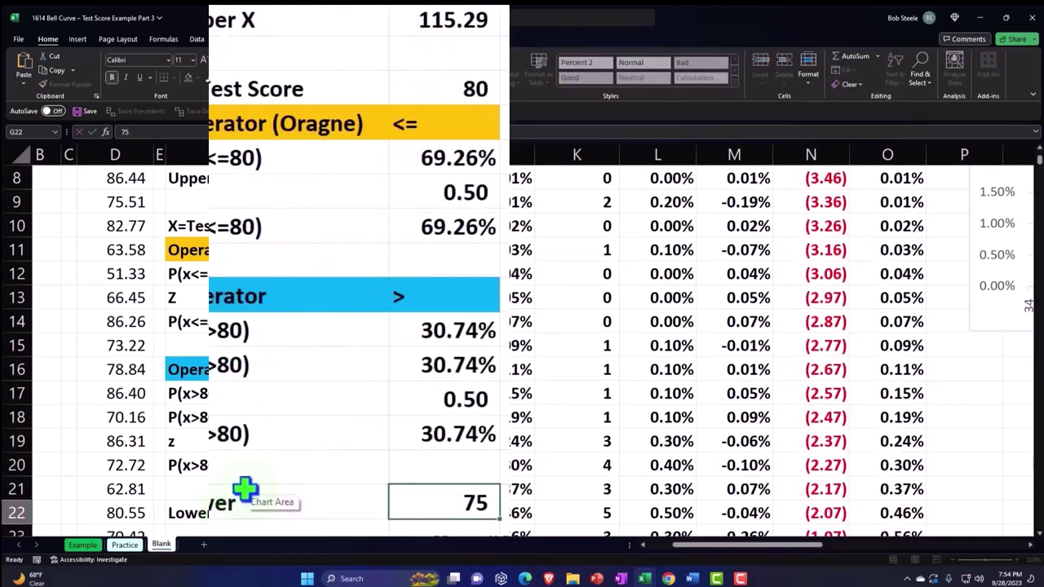
key(Return)
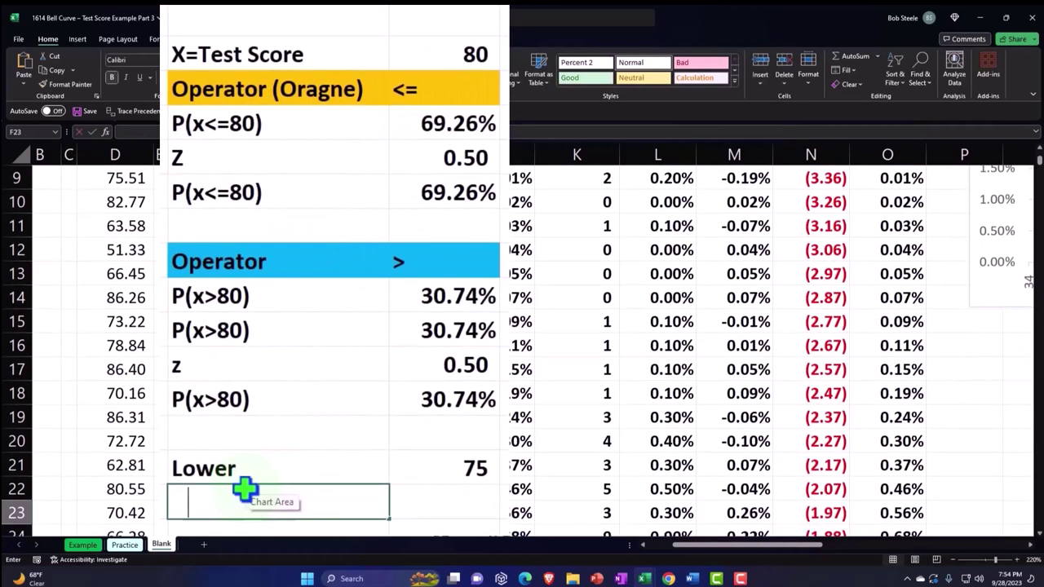
Add an Upper row linked to G10 (80), then type the P(75<=x<=80) label.
text(Upper)
key(Tab)
text(=)
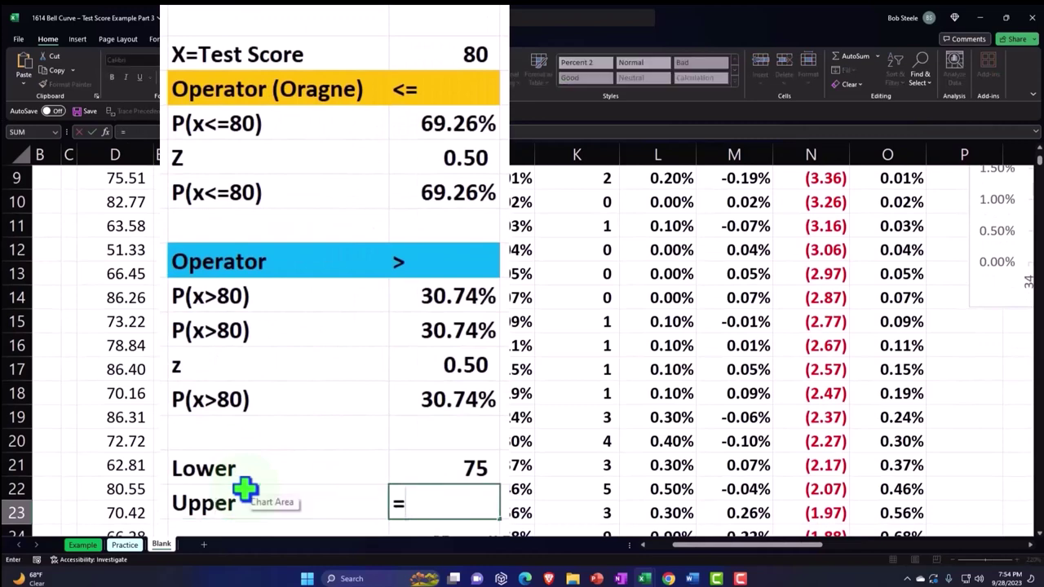
click(451, 63)
key(Return)
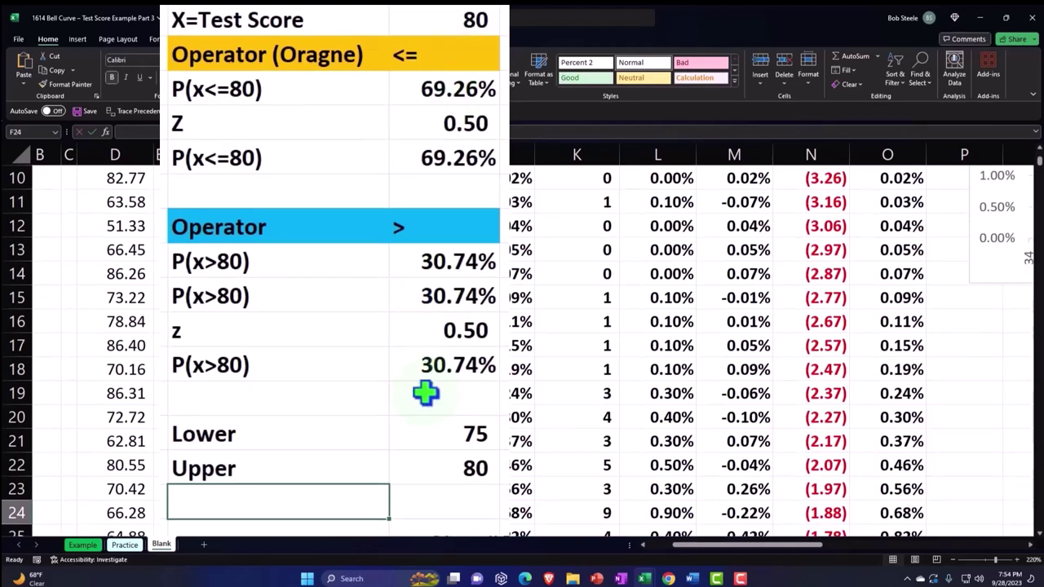
text(P()
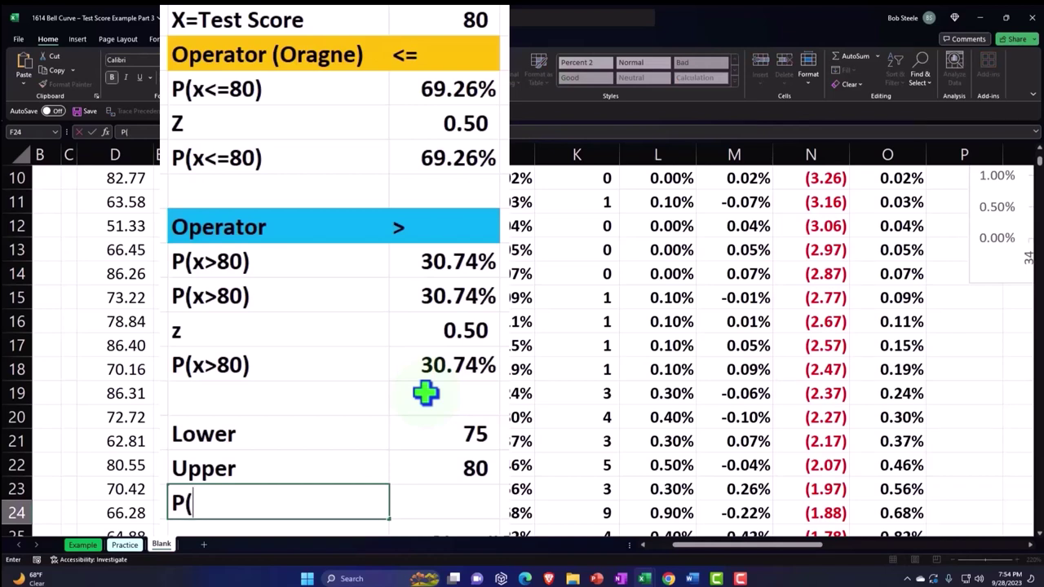
text(75<=)
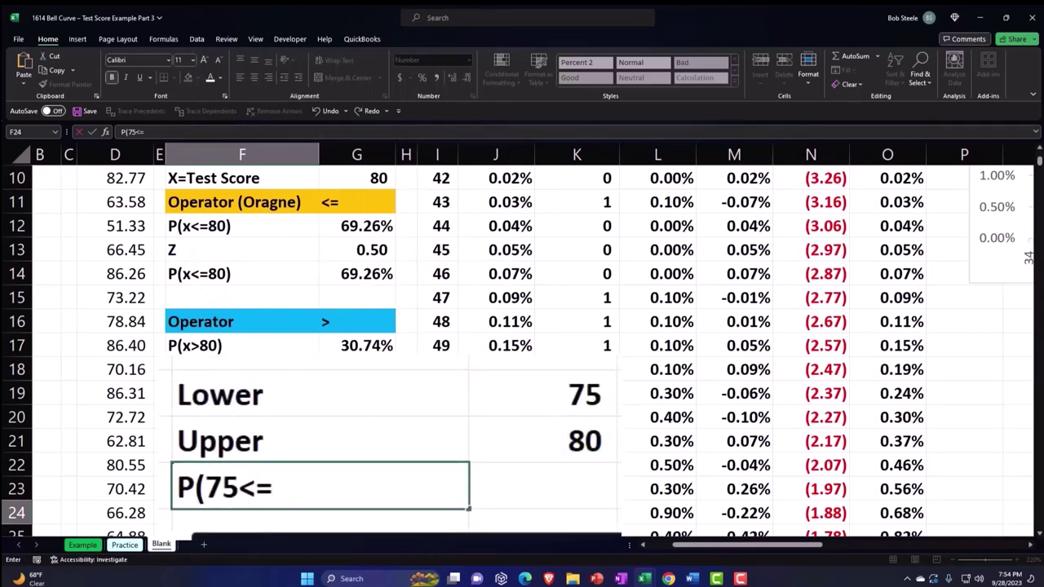
text(x<=)
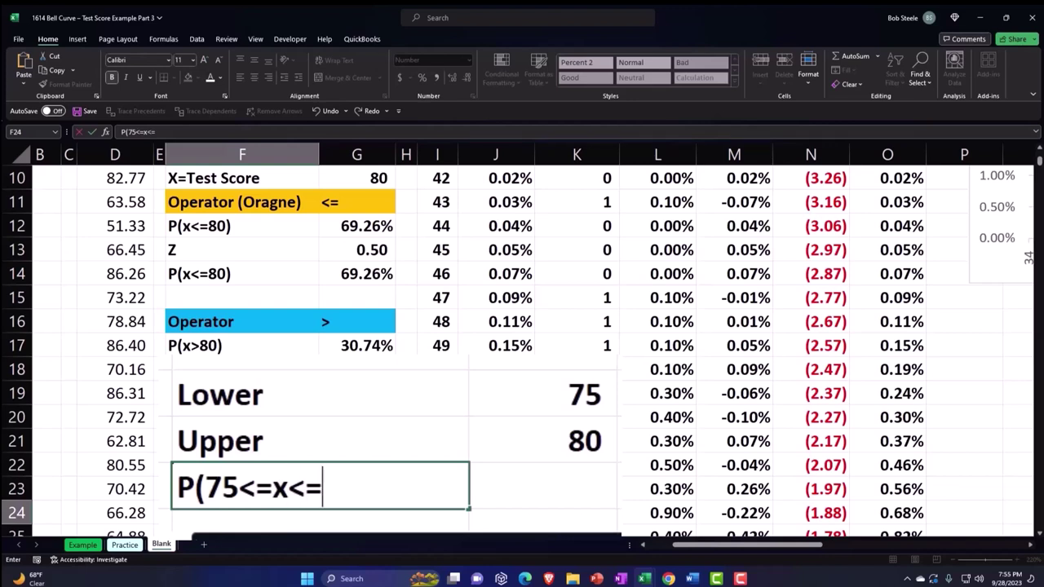
text(80))
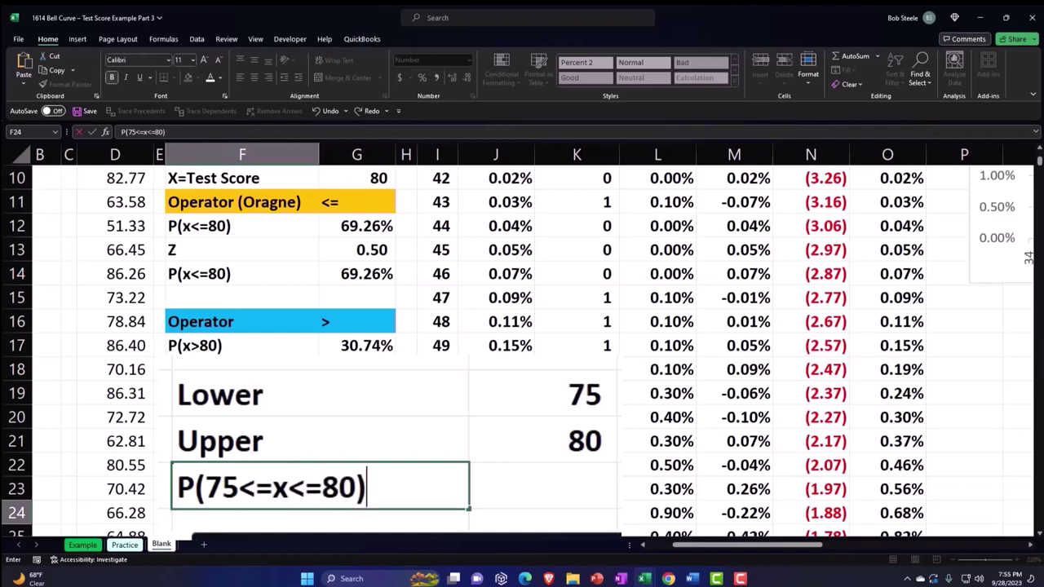
Confirm the P(75<=x<=80) label in F24 and begin a P(x<= label in F25.
key(Return)
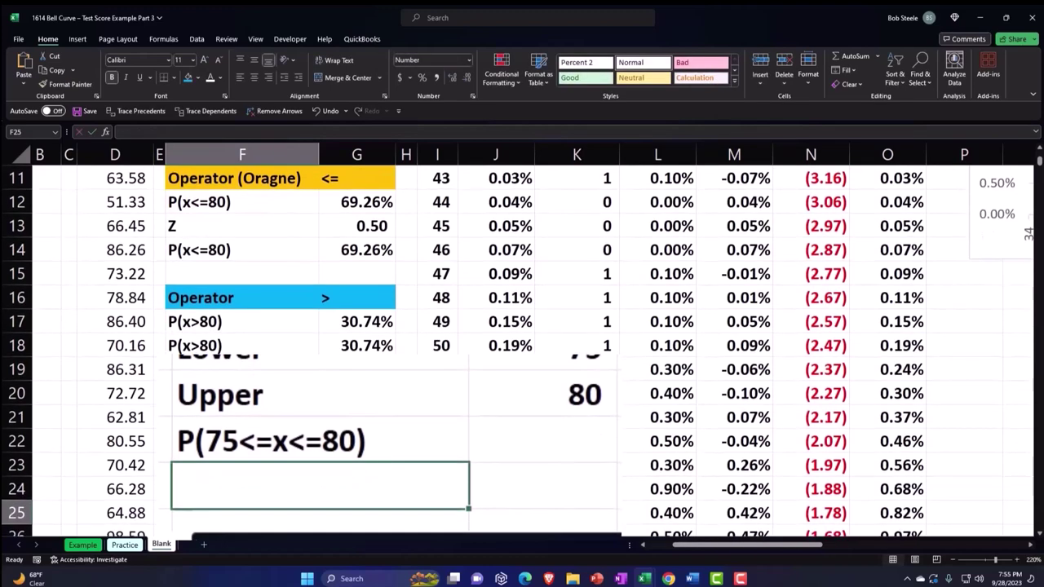
text(P(7)
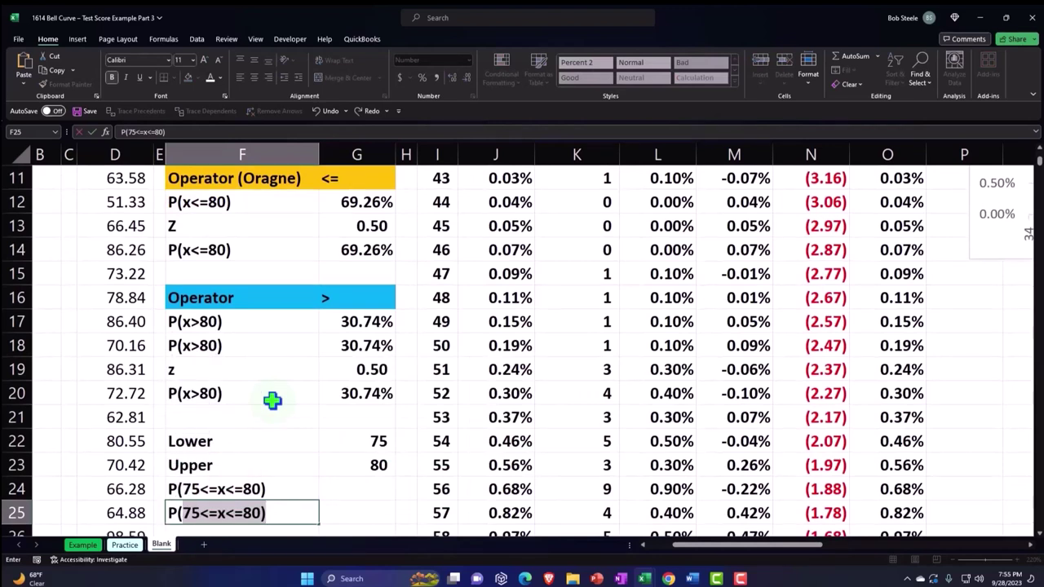
text(x)
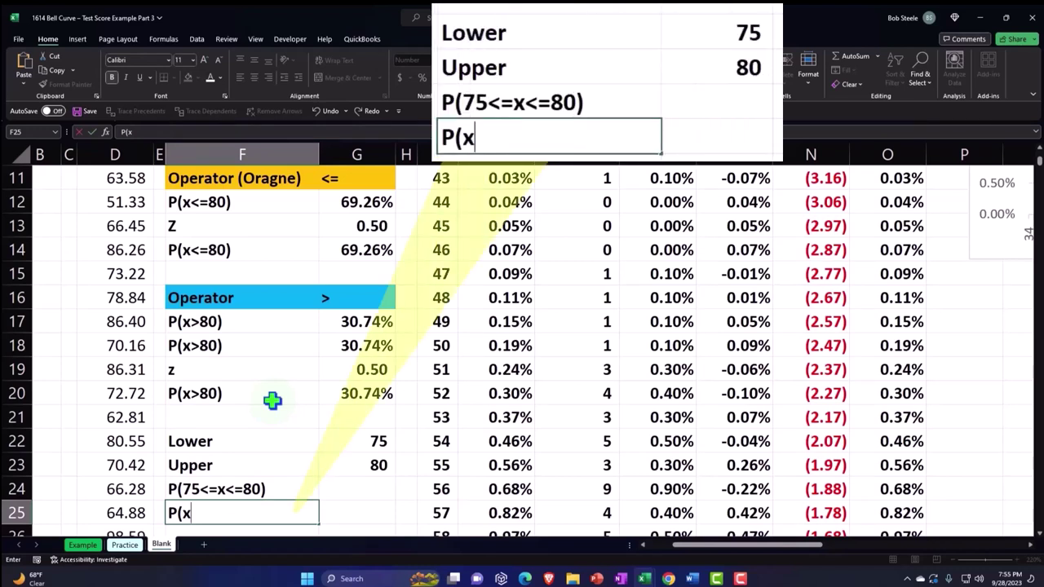
text(,)
key(BackSpace)
text(<)
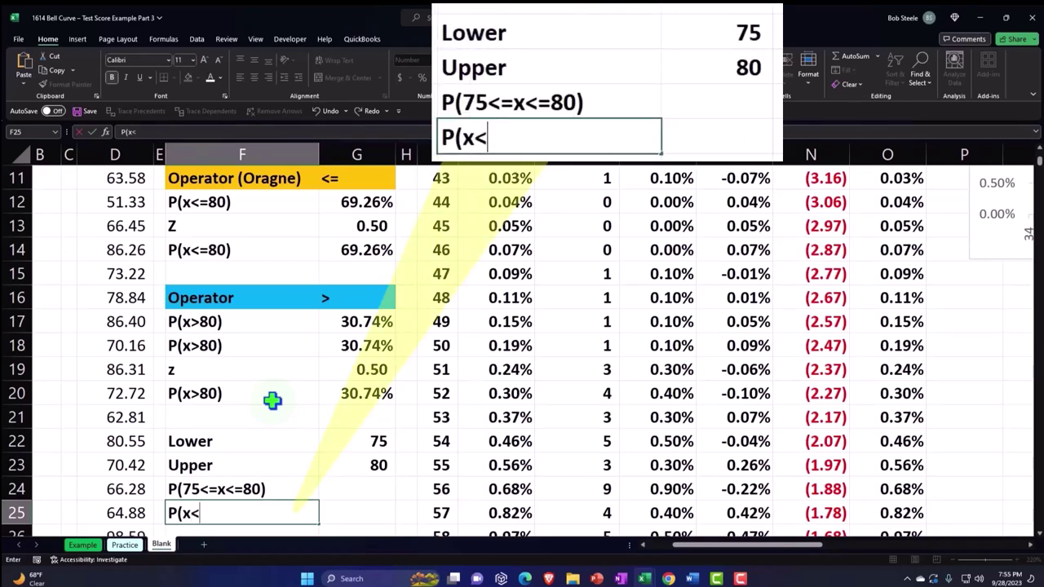